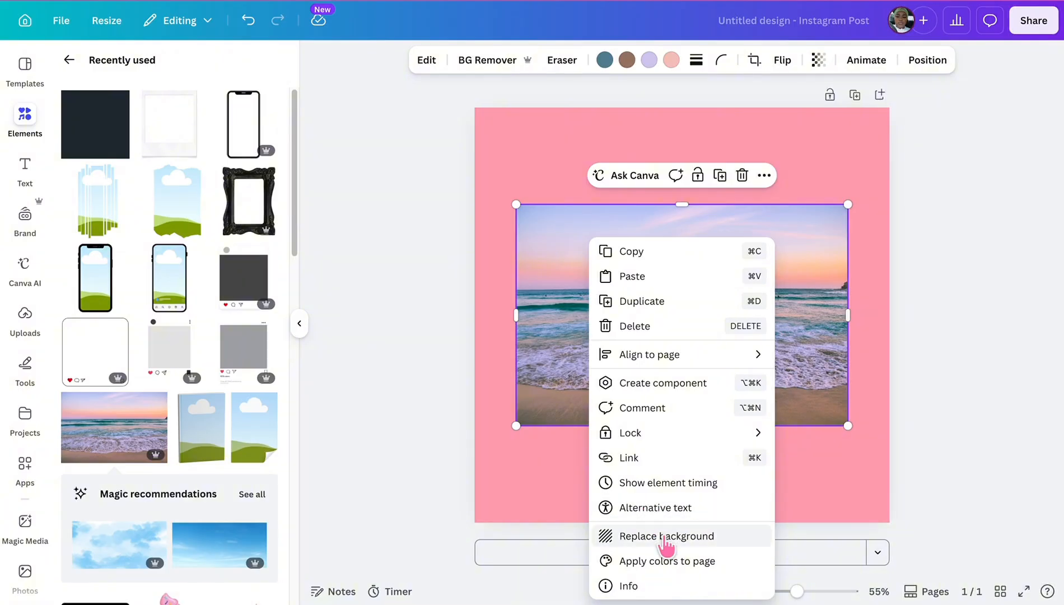
# Step: Move the beach photo to the page's upper-left corner and enlarge it to cover the entire pink page
pyautogui.click(560, 295)
pyautogui.moveTo(561, 294); pyautogui.dragTo(512, 184)
pyautogui.moveTo(809, 213); pyautogui.dragTo(893, 216)
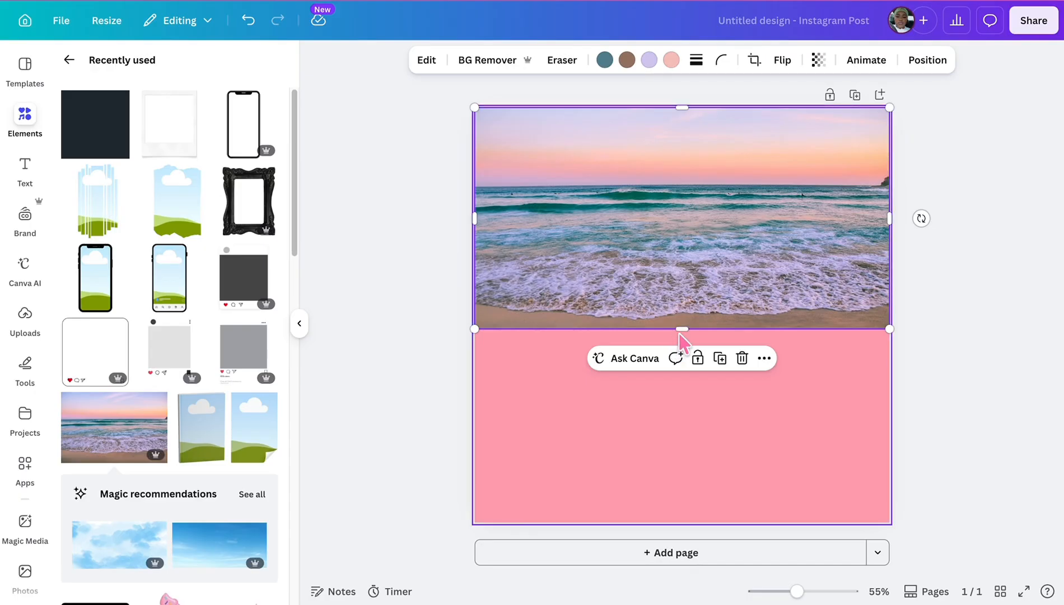
pyautogui.moveTo(680, 331); pyautogui.dragTo(682, 523)
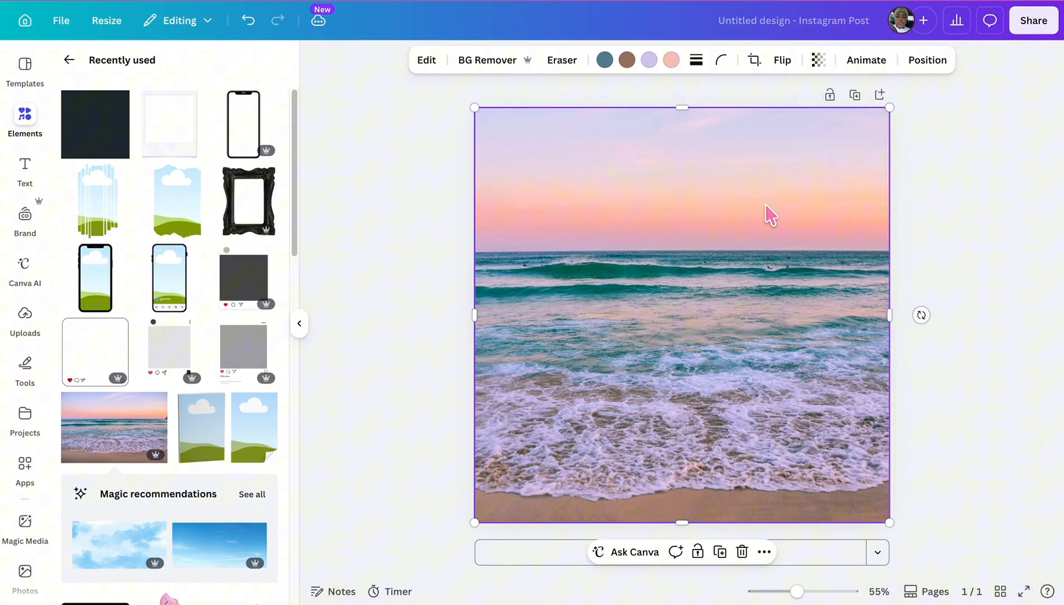
# Step: Set the beach photo's transparency to 21 so the pink background tints it
pyautogui.click(819, 62)
pyautogui.moveTo(848, 116); pyautogui.dragTo(770, 116)
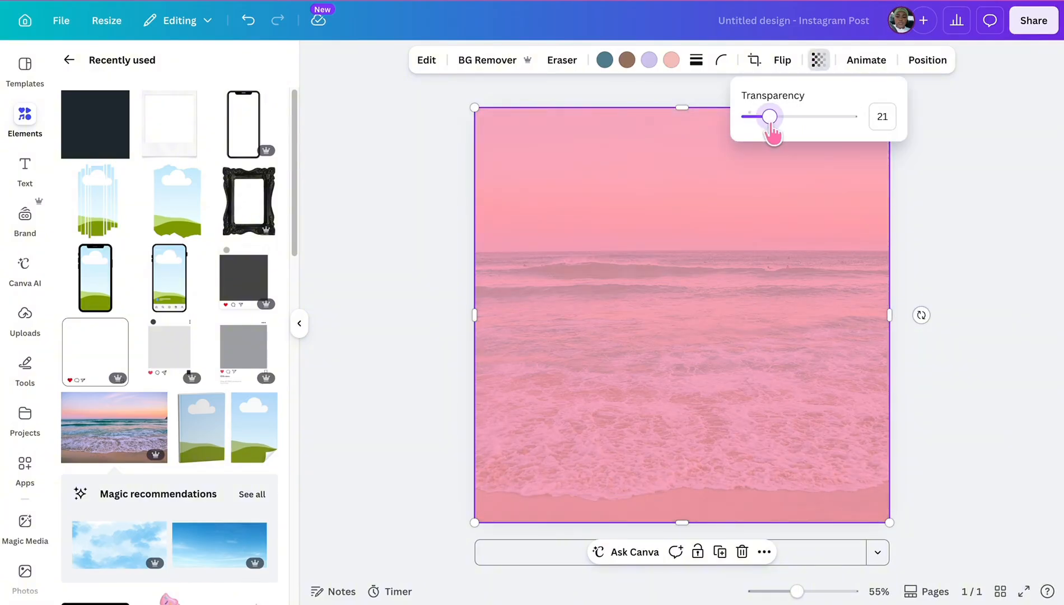
pyautogui.click(299, 324)
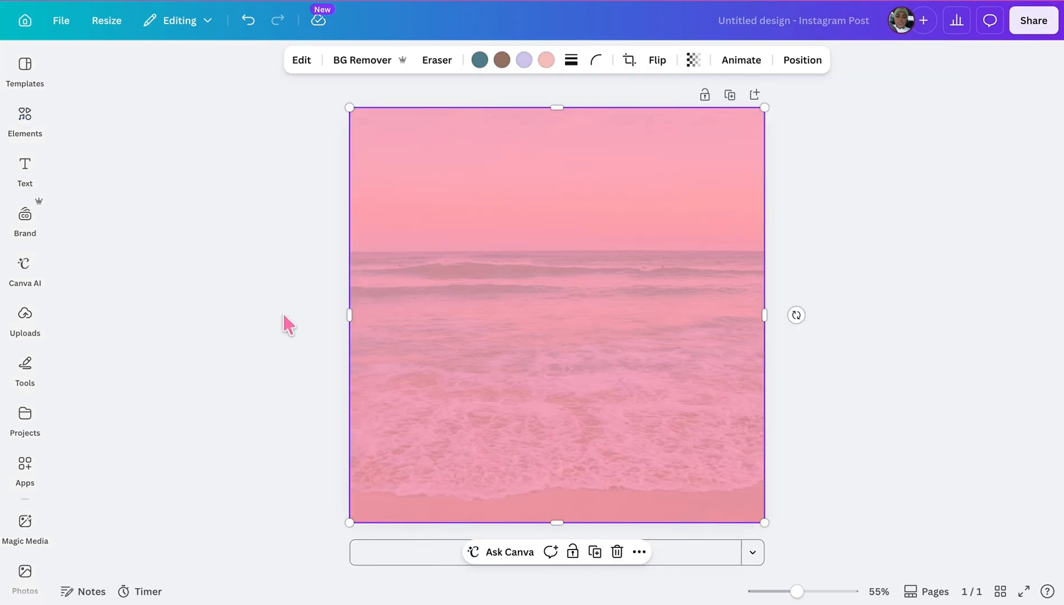
# Step: Add the uploaded May Books flyer image, shrink it slightly and place it against the page's right side
pyautogui.click(25, 314)
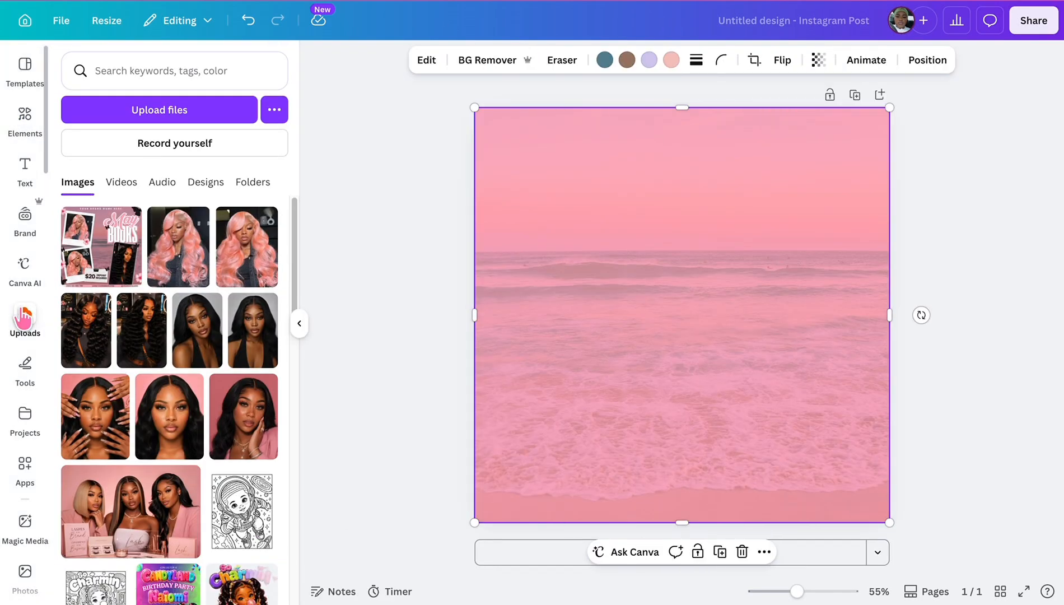
pyautogui.click(79, 260)
pyautogui.click(299, 323)
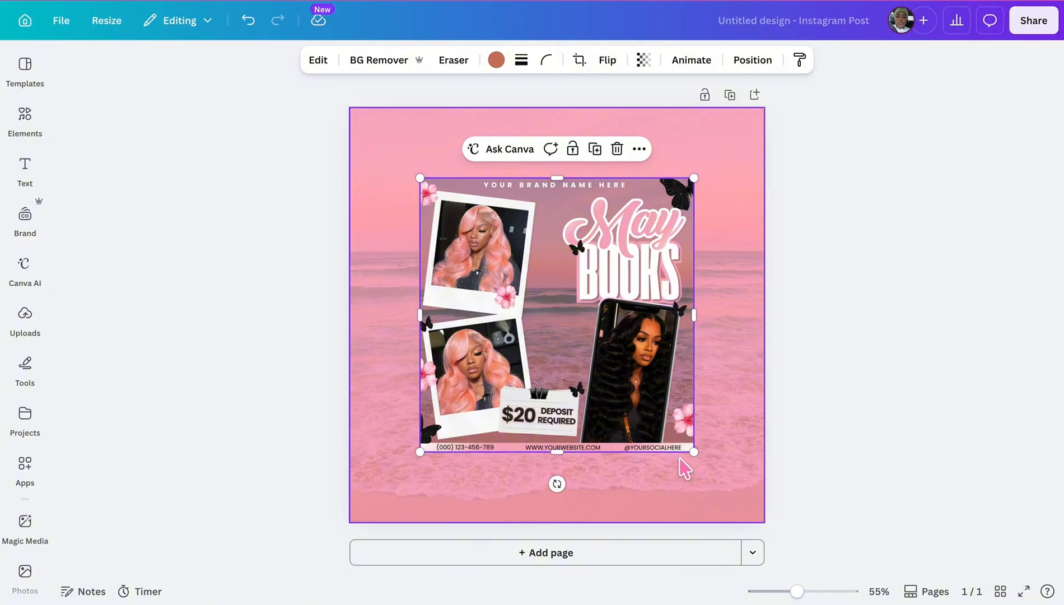
pyautogui.moveTo(693, 452); pyautogui.dragTo(654, 410)
pyautogui.moveTo(568, 298); pyautogui.dragTo(658, 322)
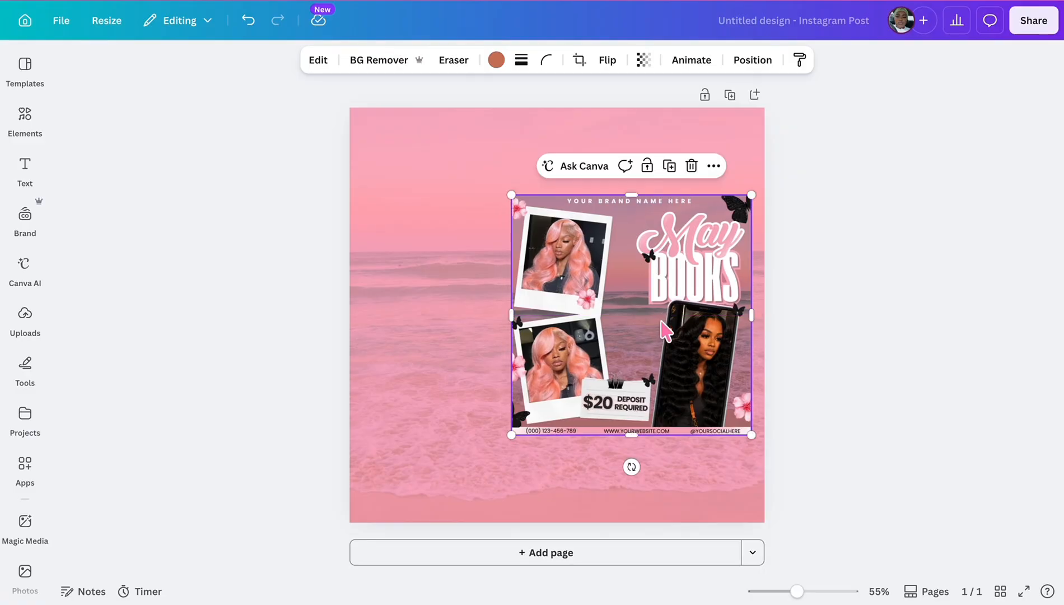
# Step: Duplicate the flyer and arrange the two copies as a horizontally overlapping pair centred on the page
pyautogui.click(669, 167)
pyautogui.moveTo(670, 247); pyautogui.dragTo(555, 271)
pyautogui.click(775, 271)
pyautogui.moveTo(848, 281); pyautogui.dragTo(577, 323)
pyautogui.click(855, 335)
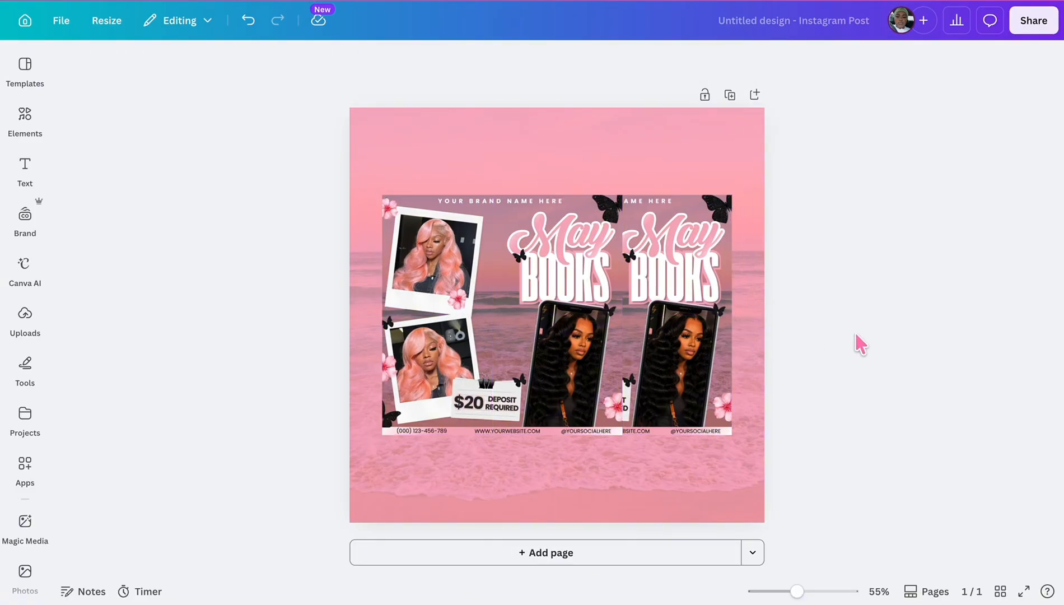
# Step: Set the transparency of both overlapping flyer copies to 73
pyautogui.click(44, 259)
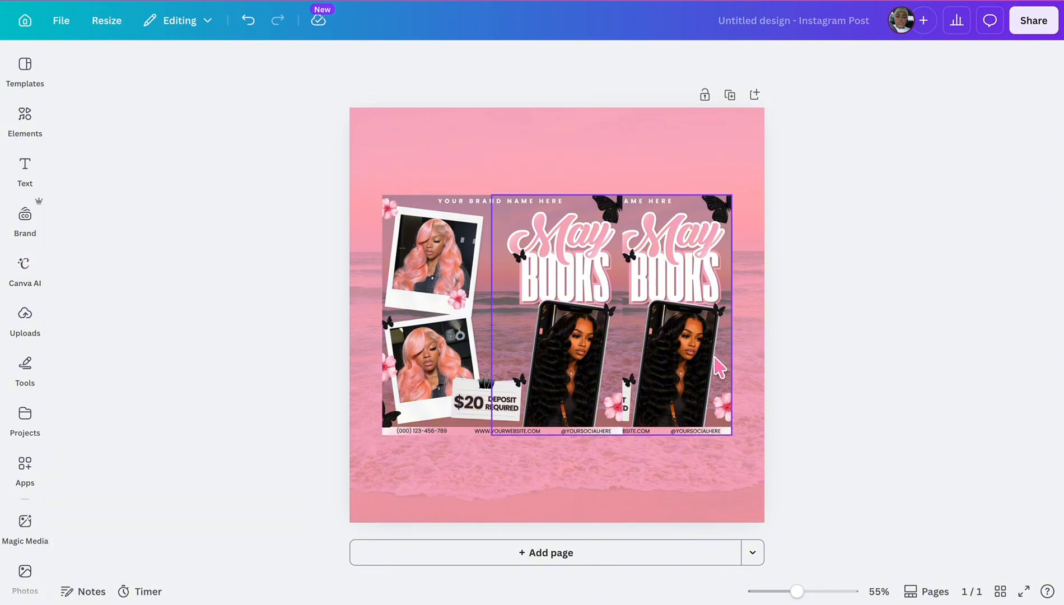
pyautogui.moveTo(901, 354); pyautogui.dragTo(489, 330)
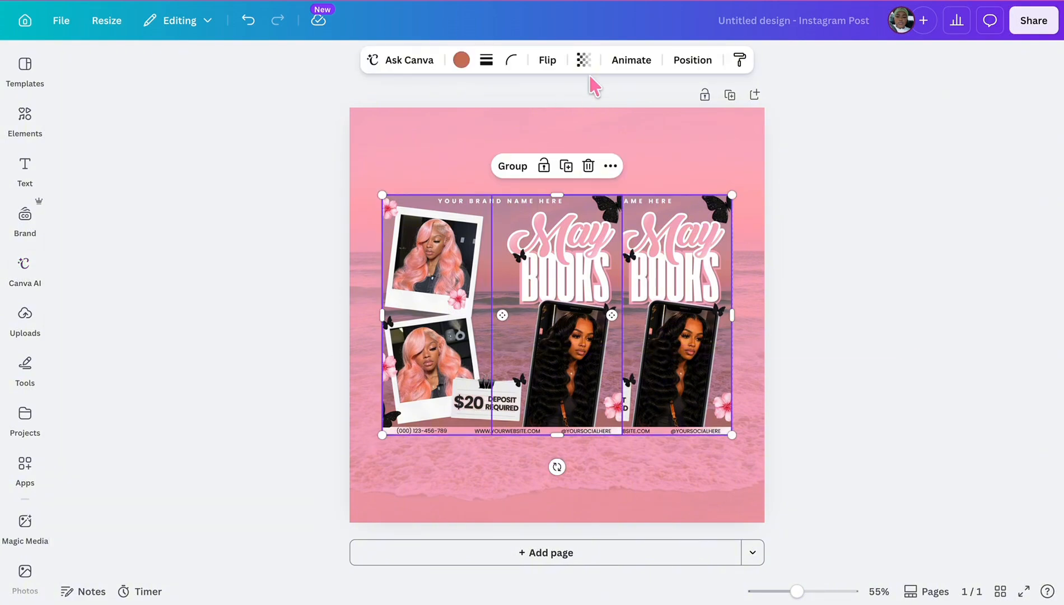
pyautogui.click(583, 60)
pyautogui.moveTo(616, 117); pyautogui.dragTo(592, 129)
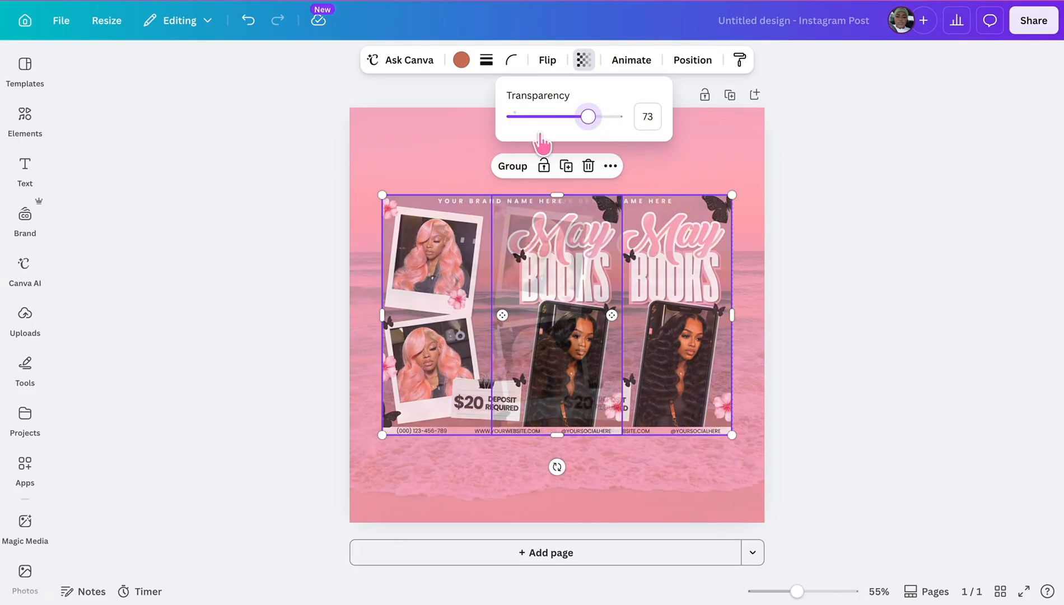
pyautogui.click(201, 332)
# Step: Add another May Books flyer from the uploads, enlarged and centred in front of the two faded copies
pyautogui.click(23, 321)
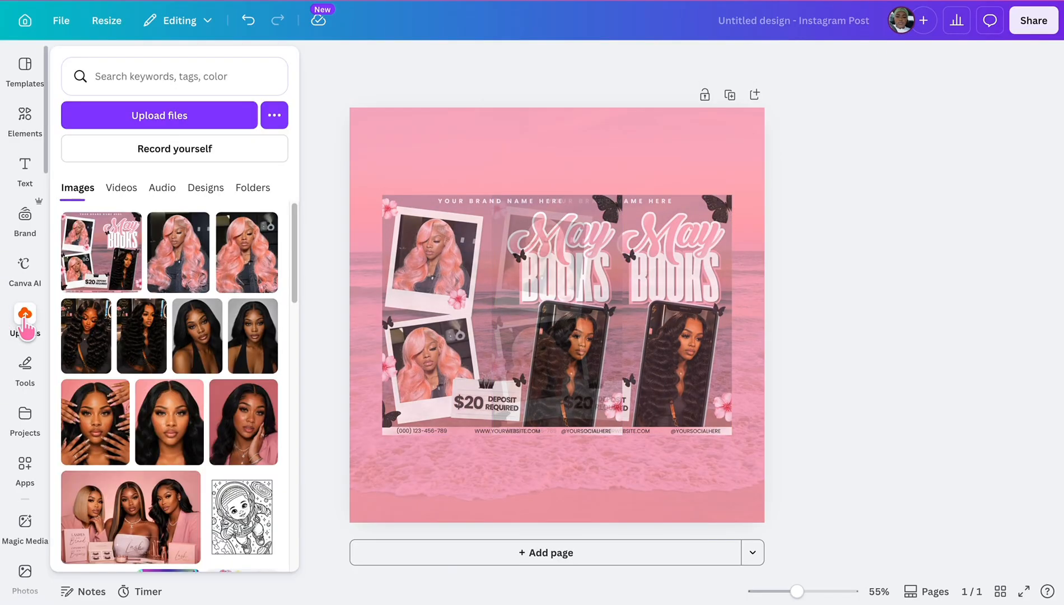
pyautogui.click(90, 268)
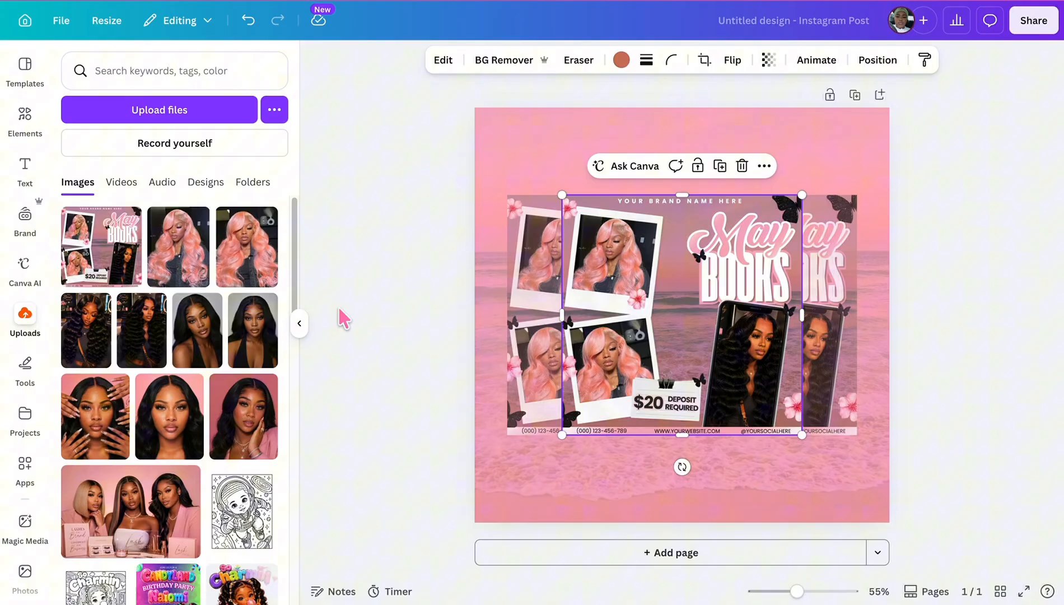
pyautogui.click(299, 323)
pyautogui.moveTo(683, 446); pyautogui.dragTo(722, 481)
pyautogui.moveTo(603, 423)
pyautogui.mouseDown()
pyautogui.moveTo(599, 406)
pyautogui.moveTo(585, 402)
pyautogui.moveTo(588, 412)
pyautogui.mouseUp()
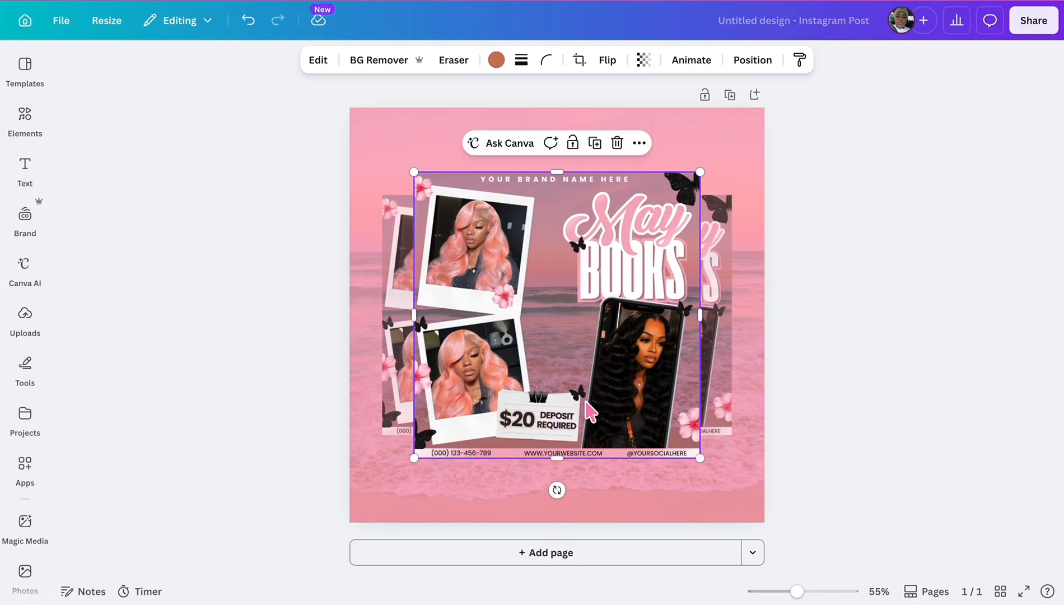
pyautogui.click(938, 375)
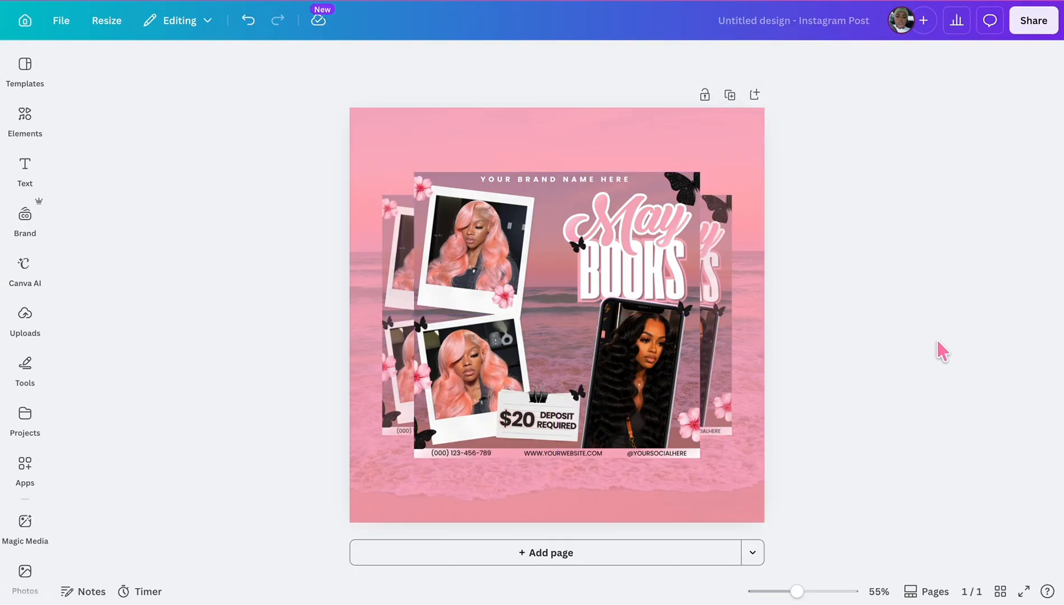
# Step: Add a square shape and reshape it into a bar about 55 high spanning the page's full width near its bottom edge
pyautogui.click(24, 119)
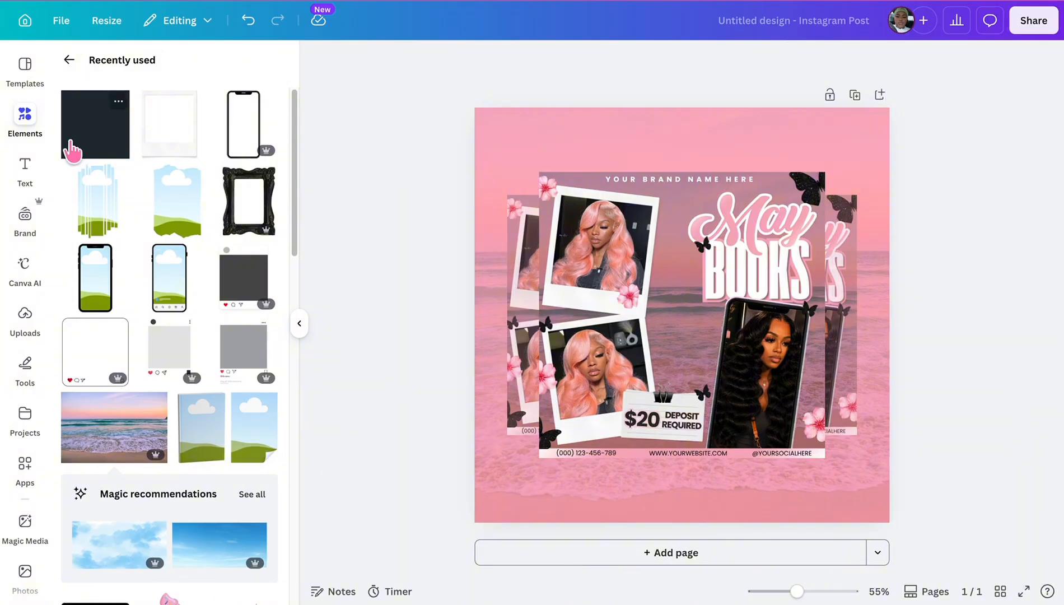
pyautogui.click(72, 150)
pyautogui.click(299, 324)
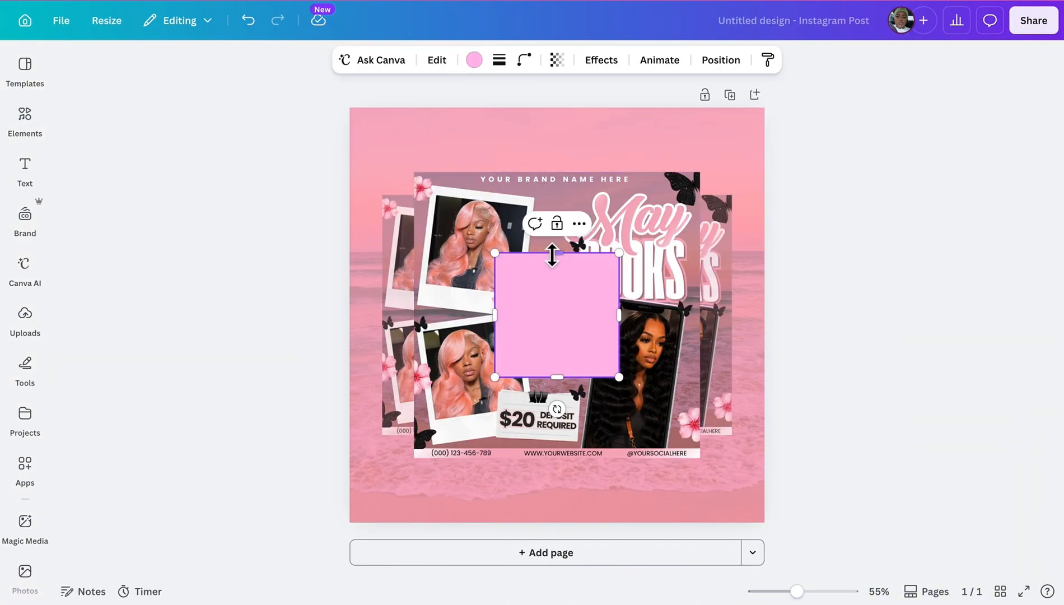
pyautogui.moveTo(552, 254); pyautogui.dragTo(558, 351)
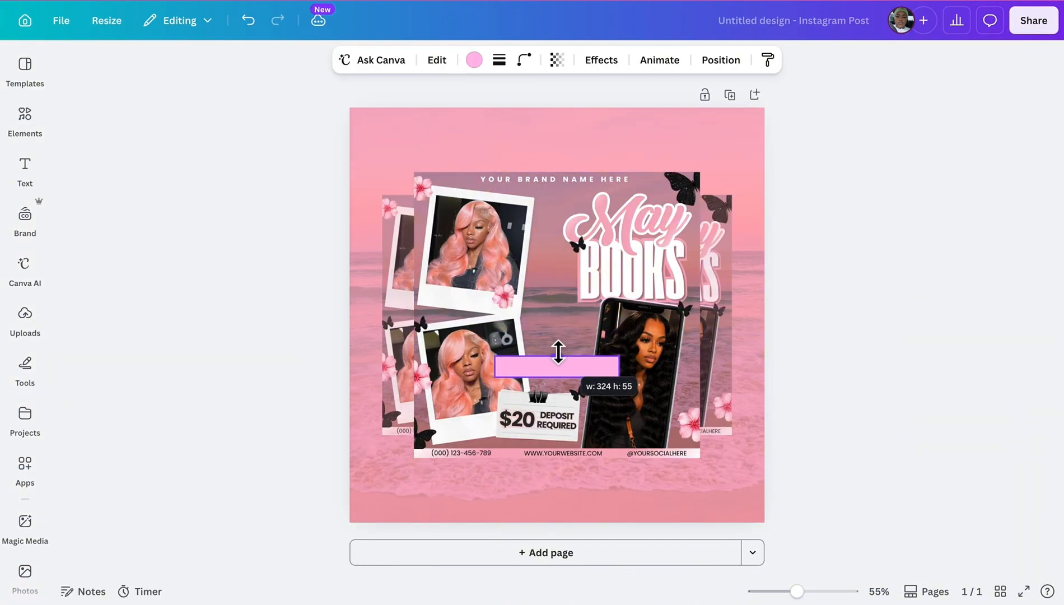
pyautogui.moveTo(495, 367); pyautogui.dragTo(264, 371)
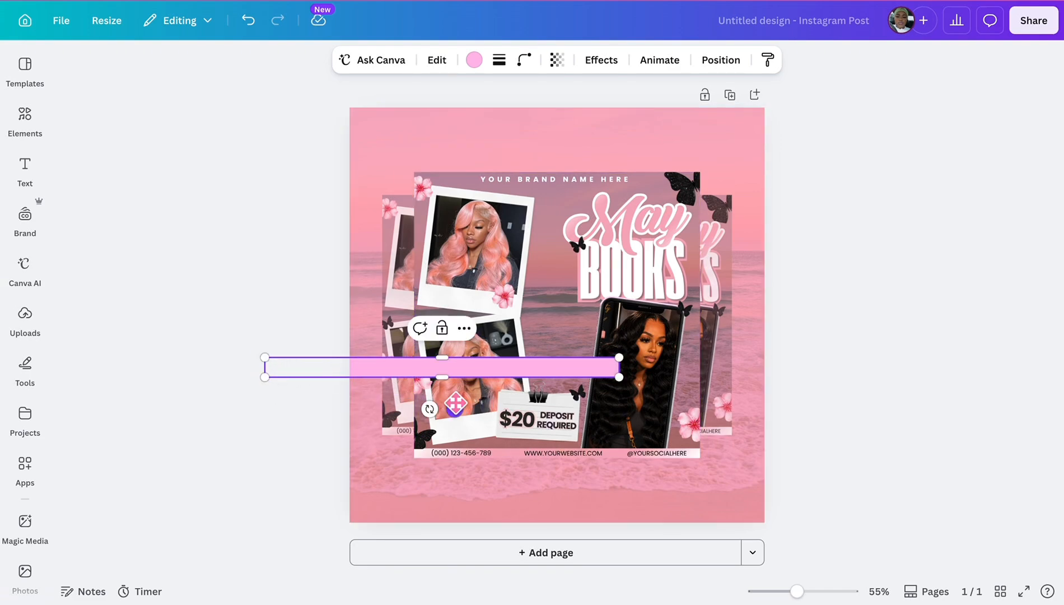
pyautogui.moveTo(455, 403); pyautogui.dragTo(530, 538)
pyautogui.moveTo(696, 502); pyautogui.dragTo(766, 501)
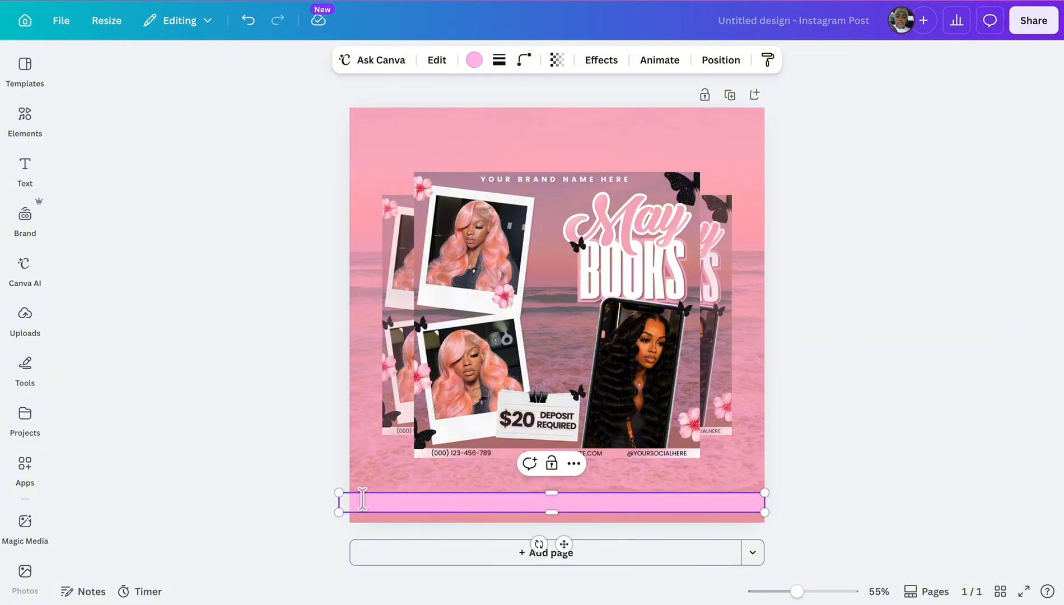
pyautogui.moveTo(336, 497); pyautogui.dragTo(346, 499)
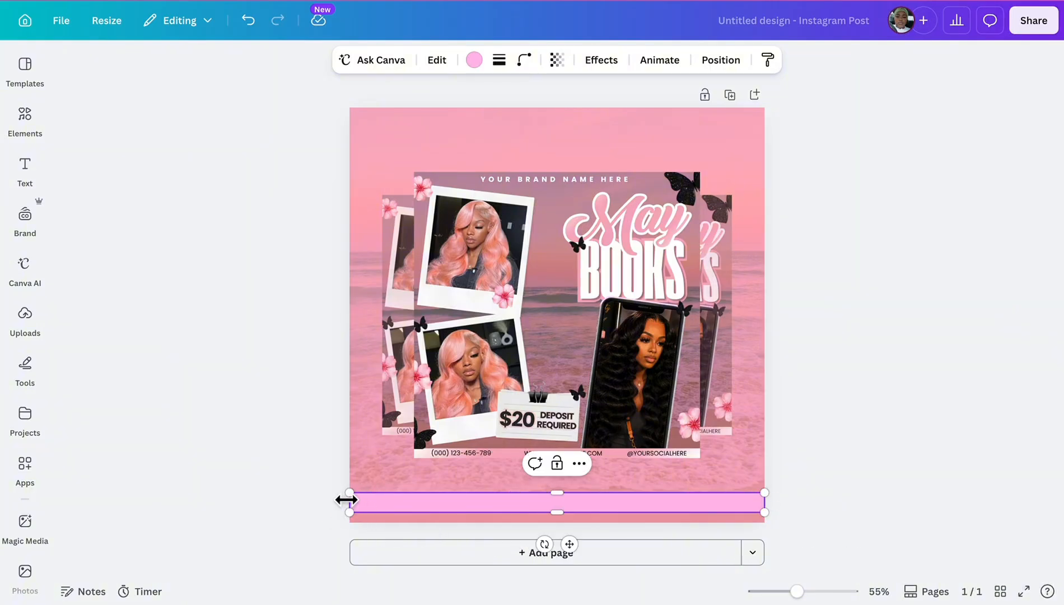
# Step: Change the pink bar's color to black
pyautogui.click(473, 62)
pyautogui.click(168, 166)
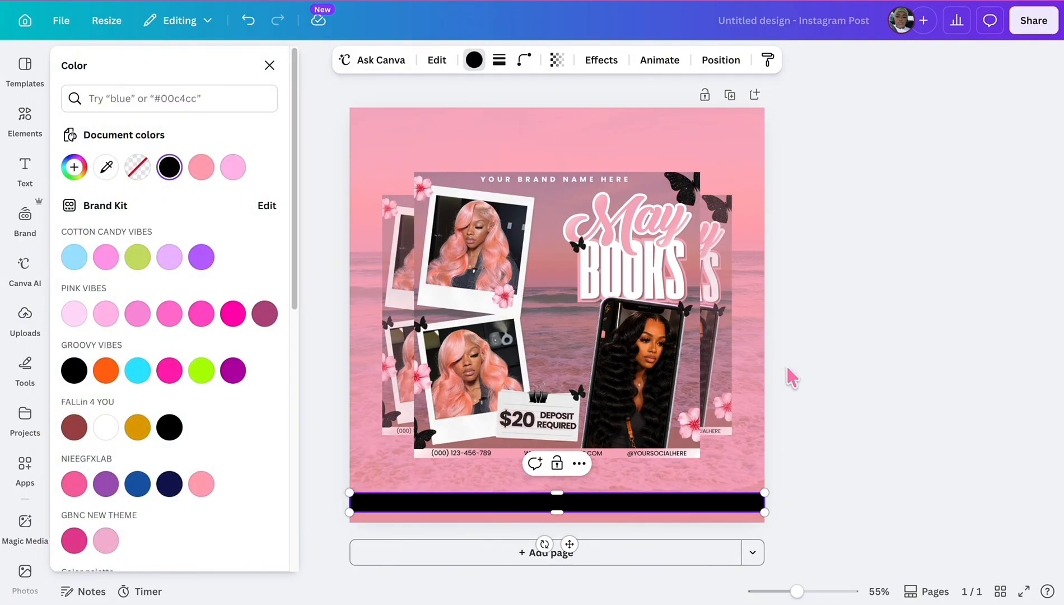
pyautogui.press('Escape')
pyautogui.click(848, 386)
# Step: Enlarge the three flyer images together and centre them just above the black bar
pyautogui.moveTo(260, 262); pyautogui.dragTo(748, 398)
pyautogui.moveTo(616, 342); pyautogui.dragTo(616, 364)
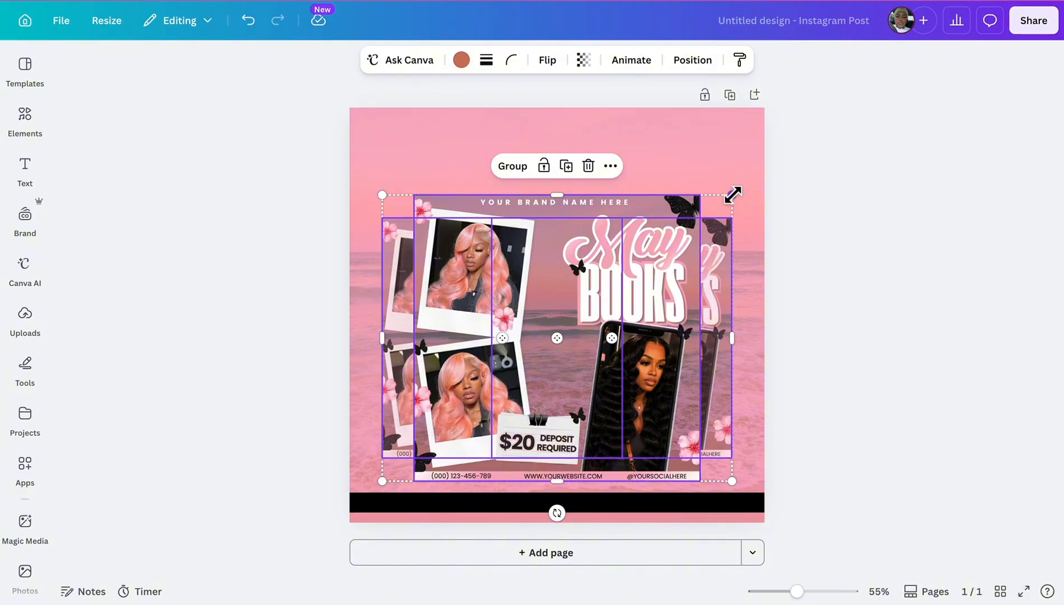
pyautogui.moveTo(731, 194); pyautogui.dragTo(752, 177)
pyautogui.moveTo(615, 340); pyautogui.dragTo(605, 344)
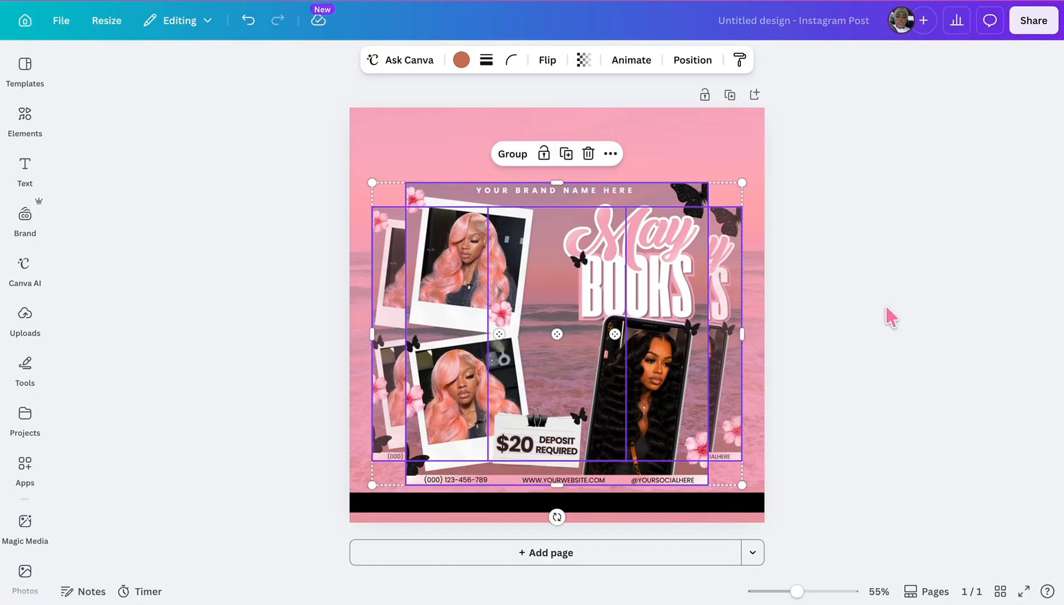
pyautogui.click(889, 317)
# Step: Add the square photo frame with the curled paper corner from the recently used elements
pyautogui.click(27, 129)
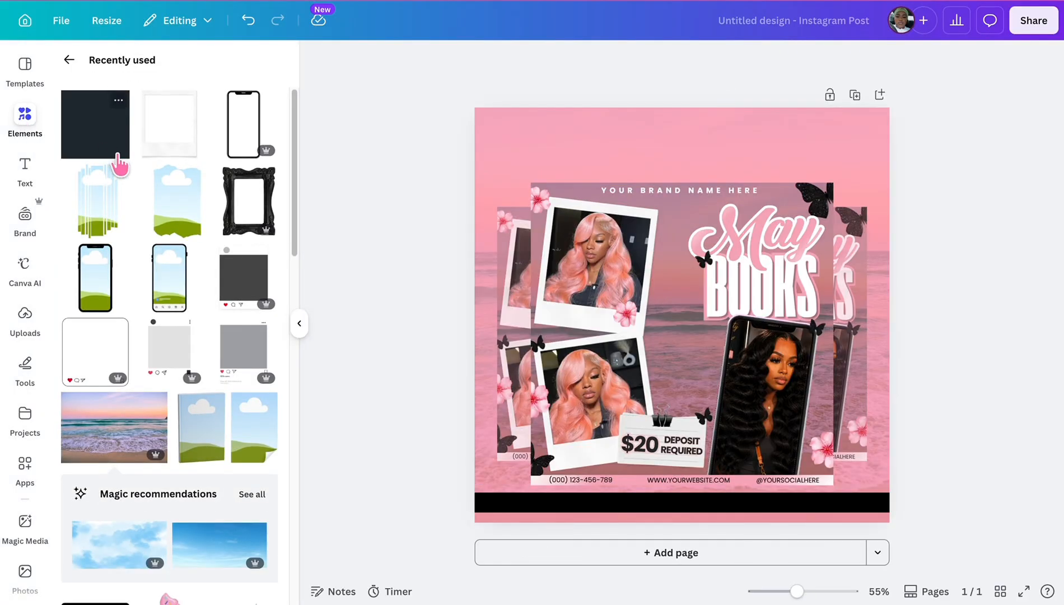
pyautogui.scroll(-5, 191, 314)
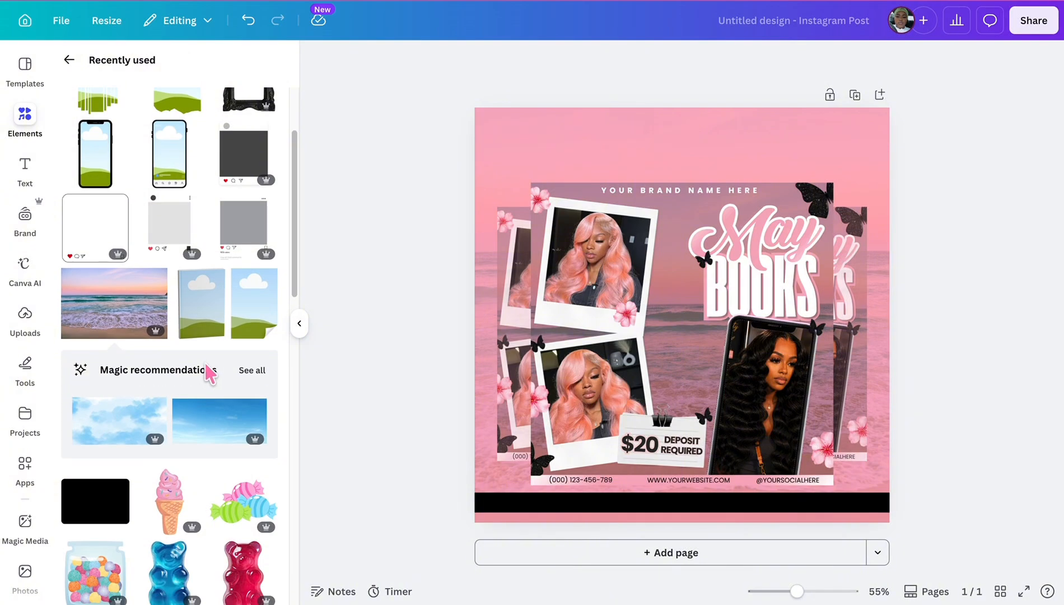
pyautogui.scroll(-8, 187, 370)
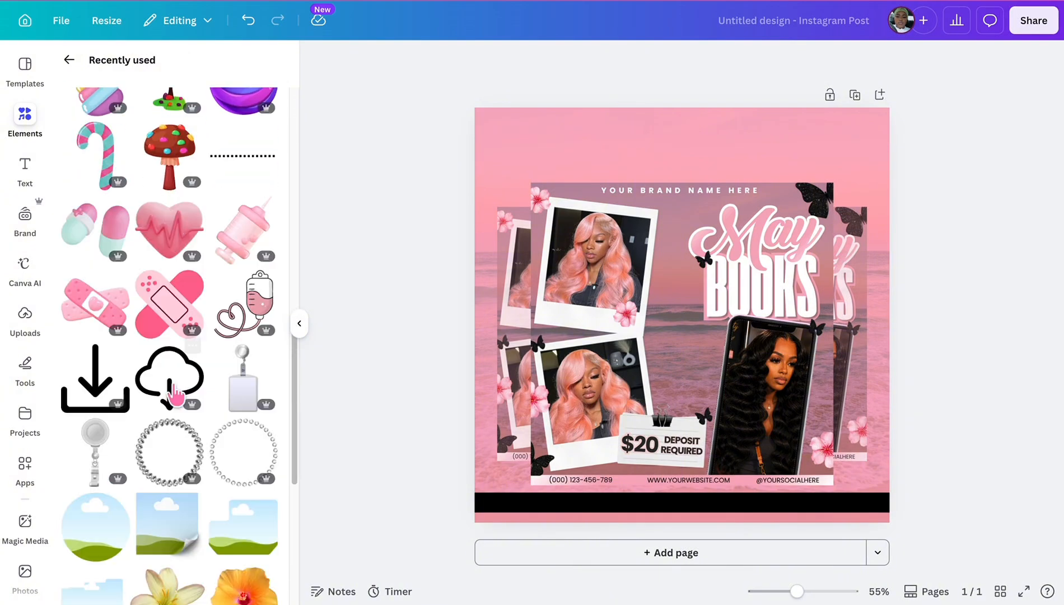
pyautogui.scroll(-3, 175, 401)
pyautogui.click(164, 436)
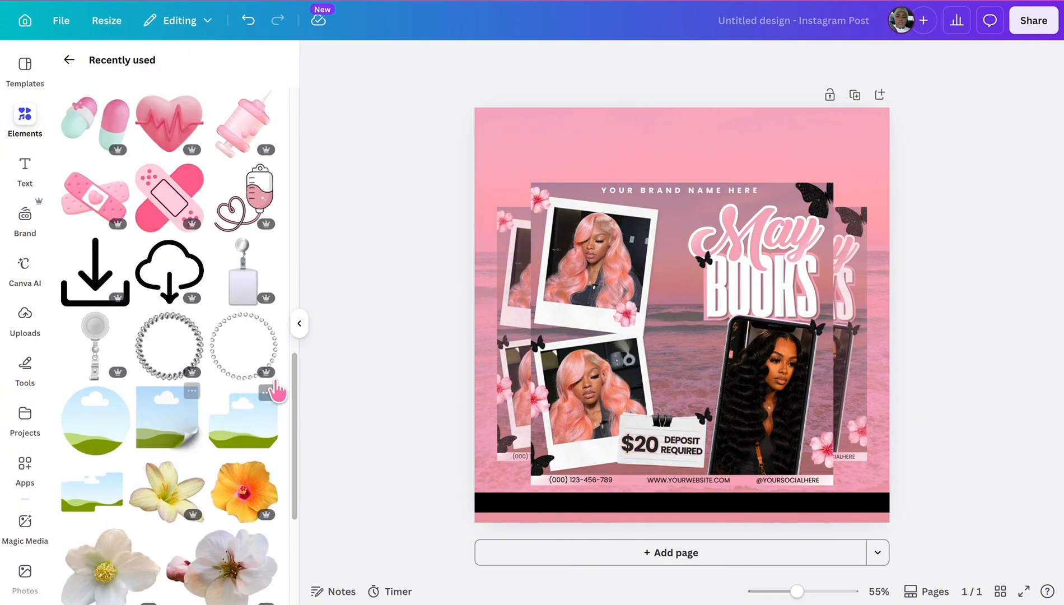
pyautogui.click(300, 323)
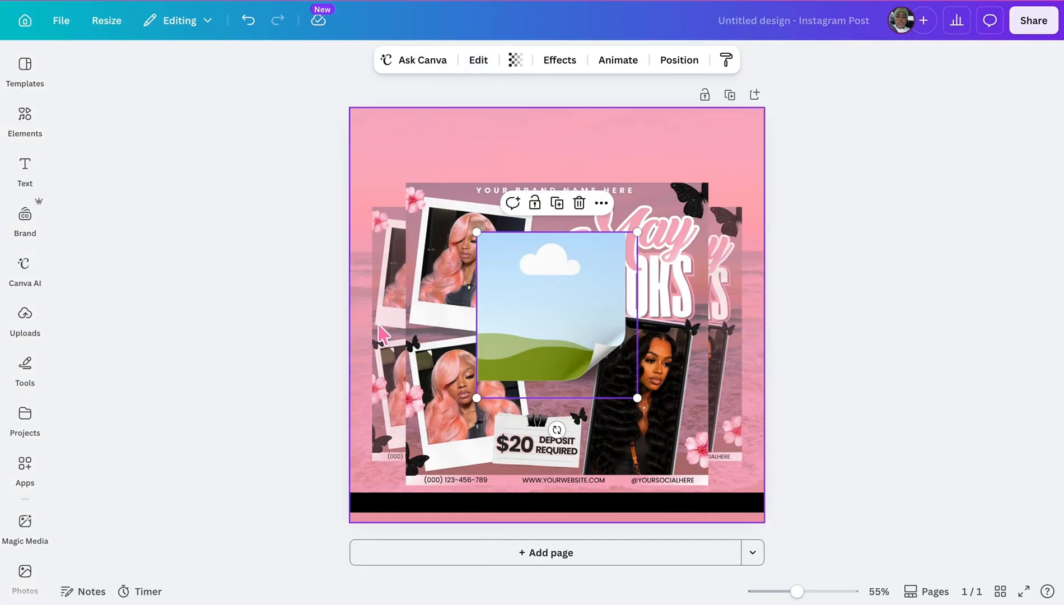
# Step: Place the curled frame, shrunk to about 247 by 255 and tilted counterclockwise, partly beyond the page's upper-left corner
pyautogui.moveTo(637, 397); pyautogui.dragTo(574, 321)
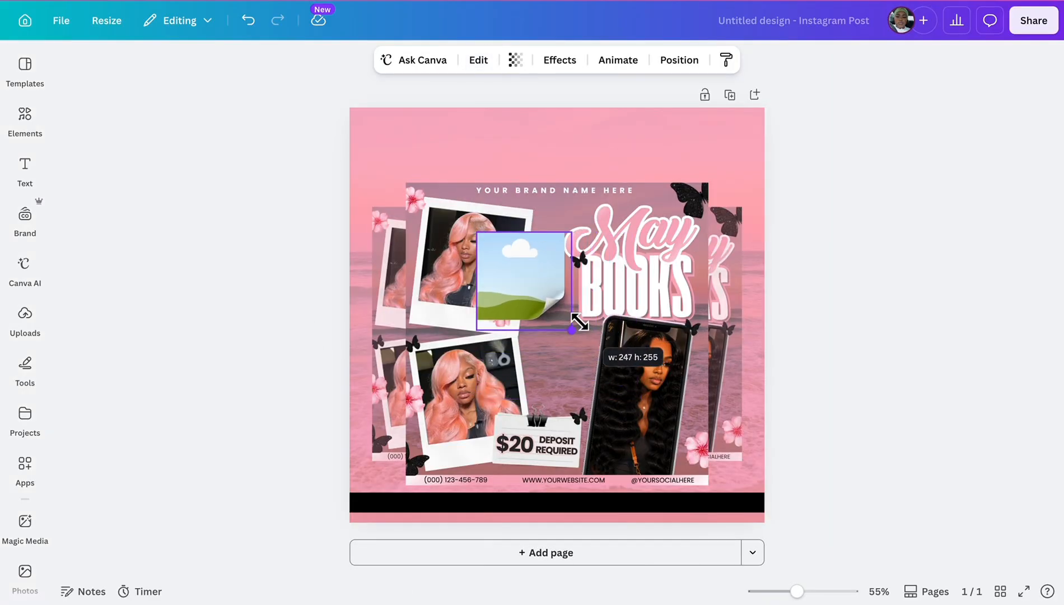
pyautogui.moveTo(526, 360); pyautogui.dragTo(566, 380)
pyautogui.moveTo(517, 299); pyautogui.dragTo(357, 117)
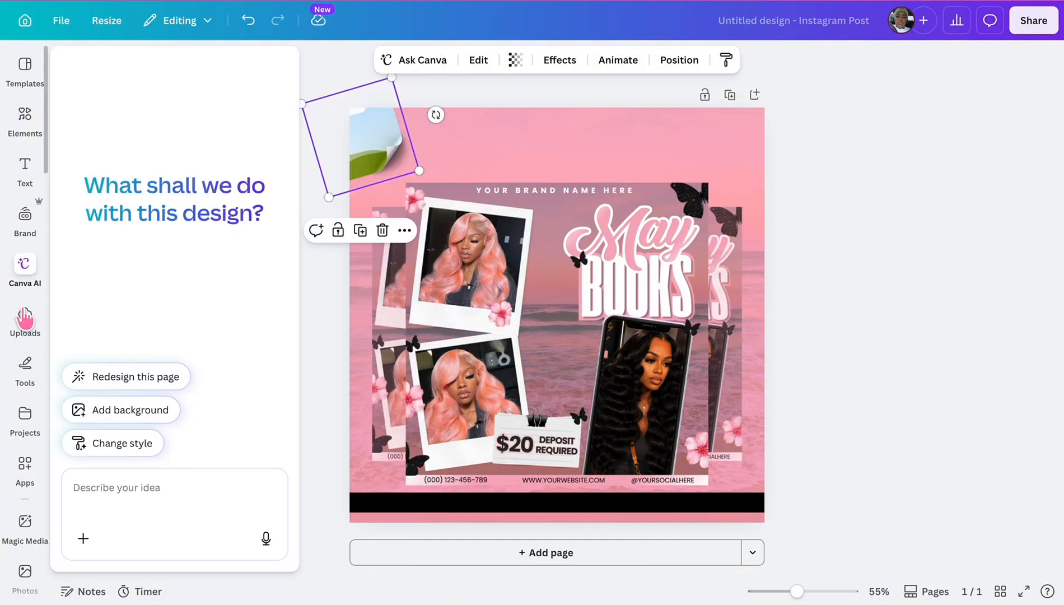
# Step: Fill the corner frame with the May Books flyer and tilt it further counterclockwise
pyautogui.click(25, 314)
pyautogui.click(100, 246)
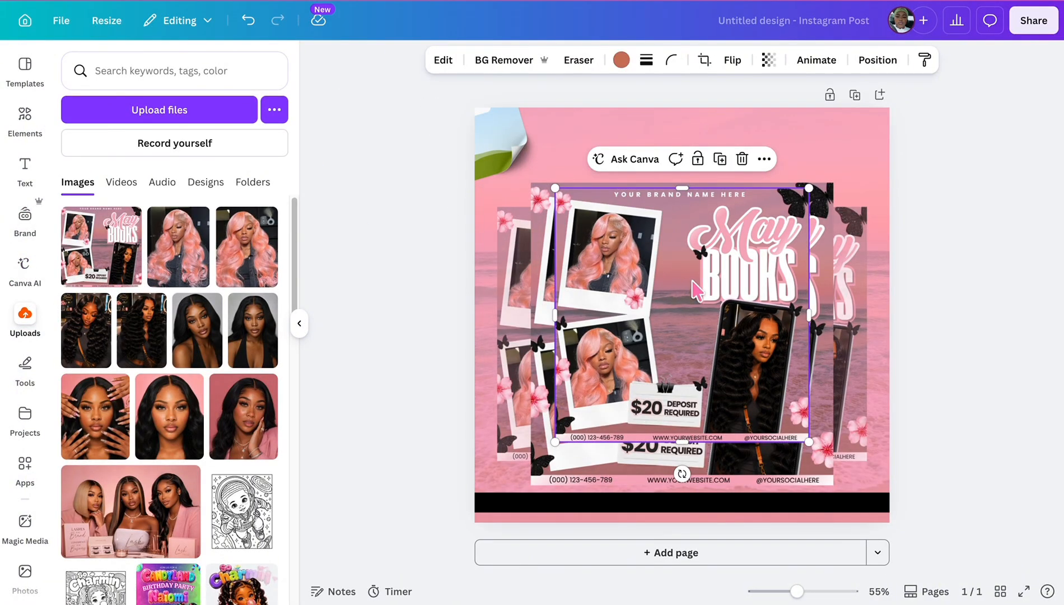
pyautogui.moveTo(696, 289); pyautogui.dragTo(485, 131)
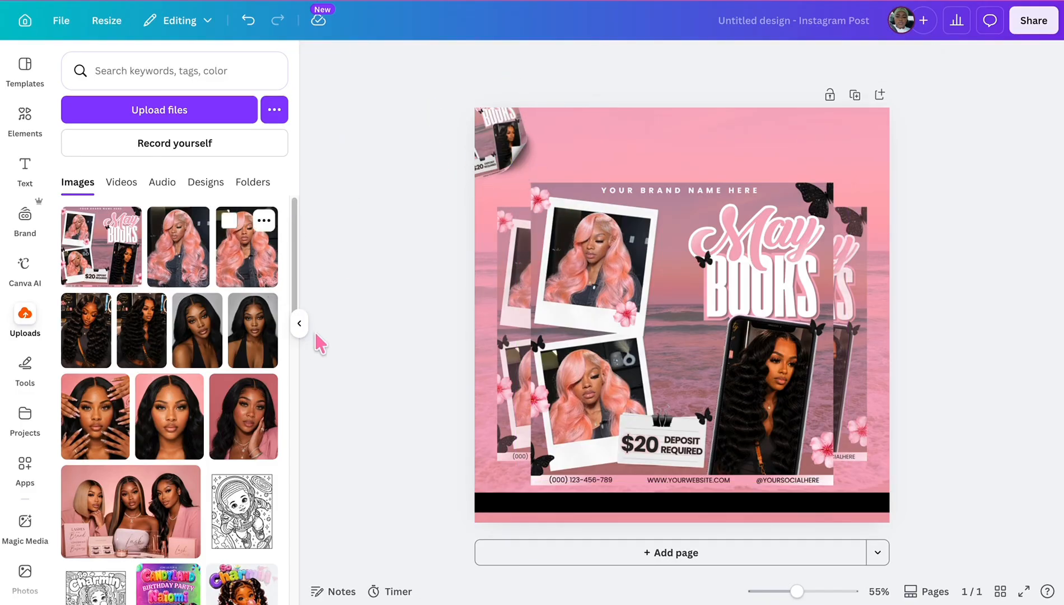
pyautogui.click(493, 144)
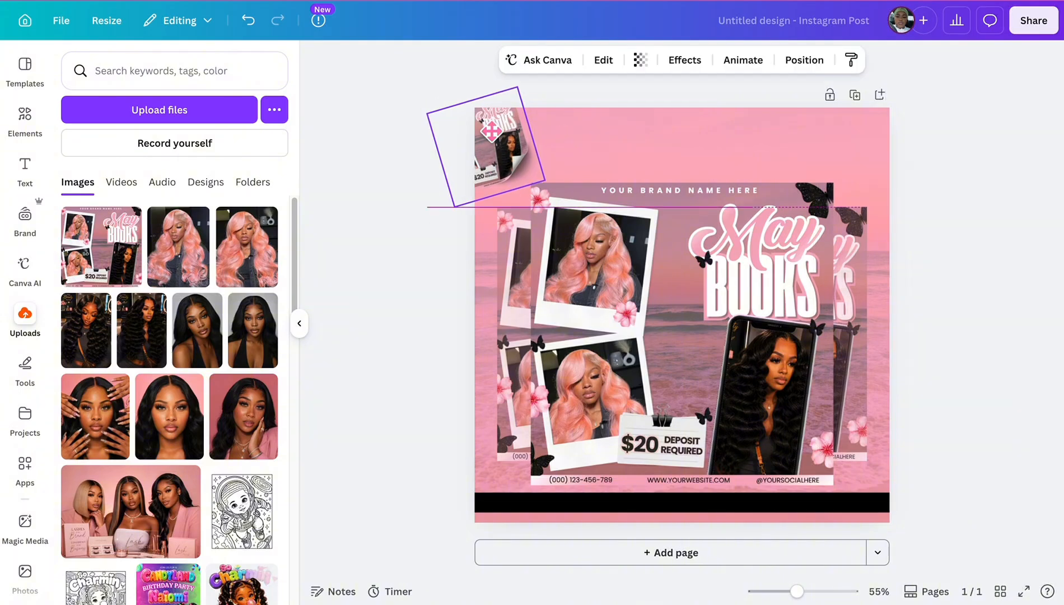
pyautogui.moveTo(563, 124); pyautogui.dragTo(560, 100)
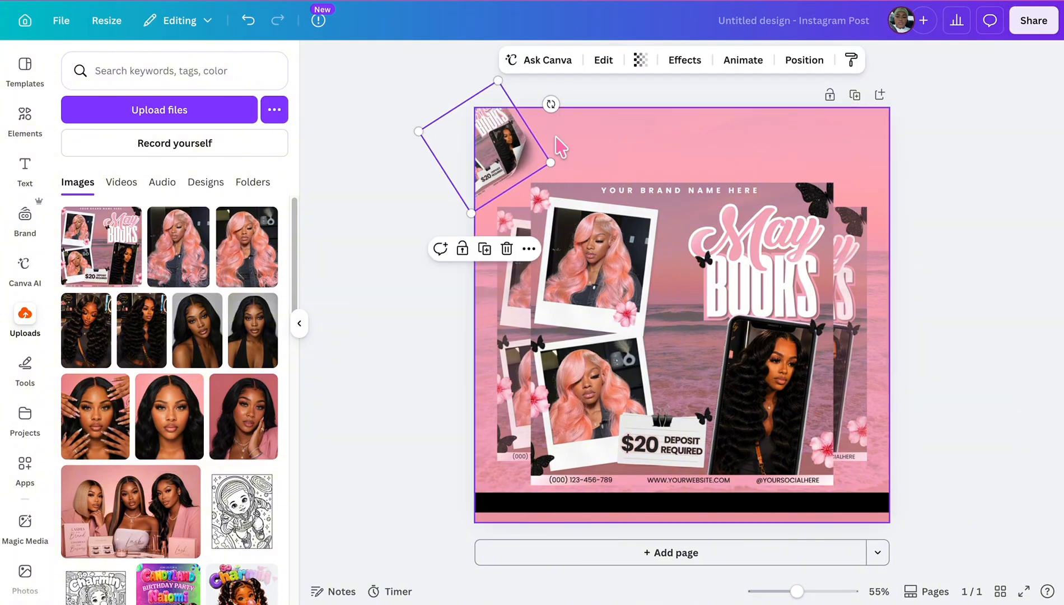
# Step: Shrink the curled flyer frame at the upper-left page corner and place a copy, tilted clockwise, partly beyond the upper-right page corner
pyautogui.moveTo(549, 162); pyautogui.dragTo(529, 149)
pyautogui.moveTo(464, 147); pyautogui.dragTo(837, 132)
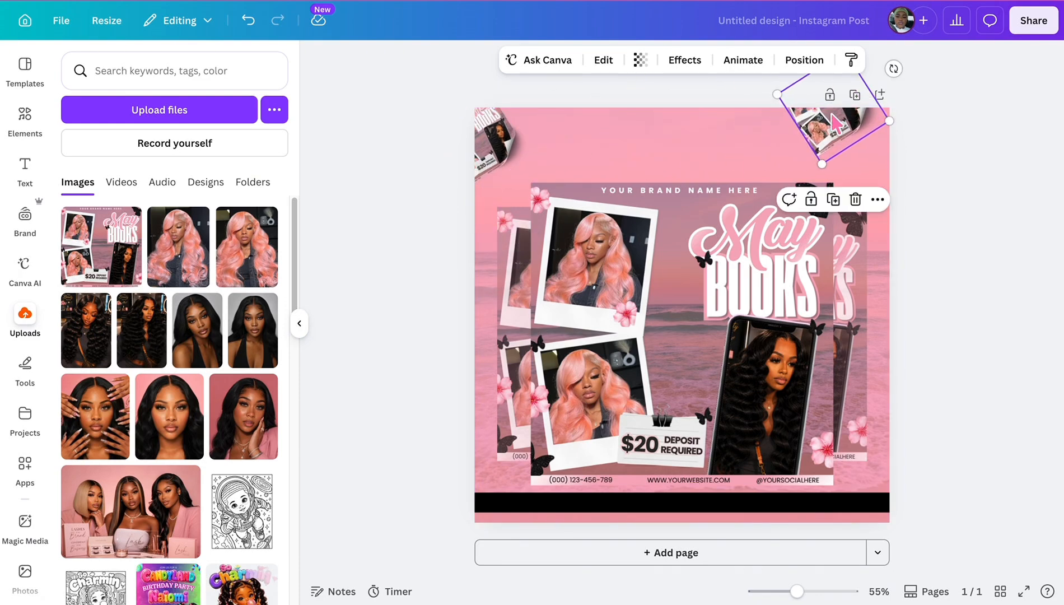
pyautogui.moveTo(893, 69); pyautogui.dragTo(902, 160)
pyautogui.moveTo(838, 128); pyautogui.dragTo(905, 161)
pyautogui.moveTo(967, 180); pyautogui.dragTo(948, 160)
pyautogui.moveTo(893, 136); pyautogui.dragTo(885, 132)
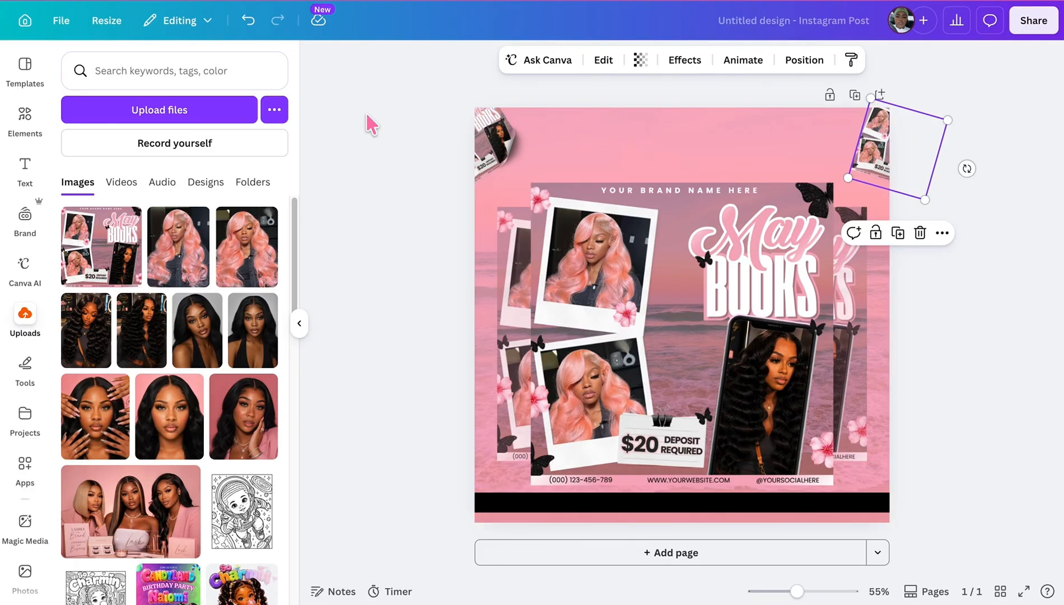
pyautogui.click(365, 182)
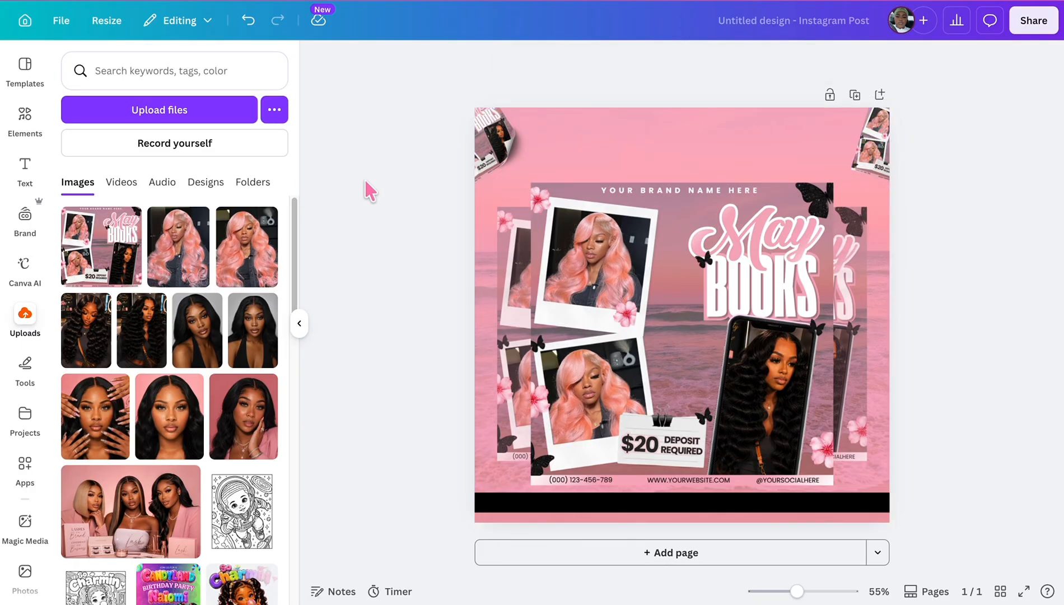
# Step: Set the beach background image's transparency to 16
pyautogui.click(686, 111)
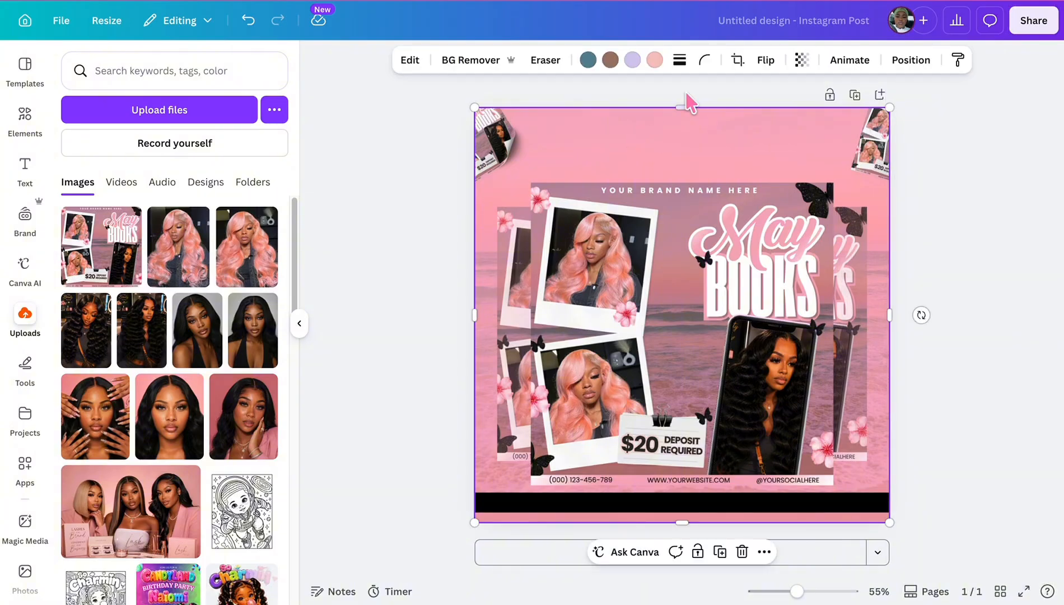
pyautogui.click(802, 60)
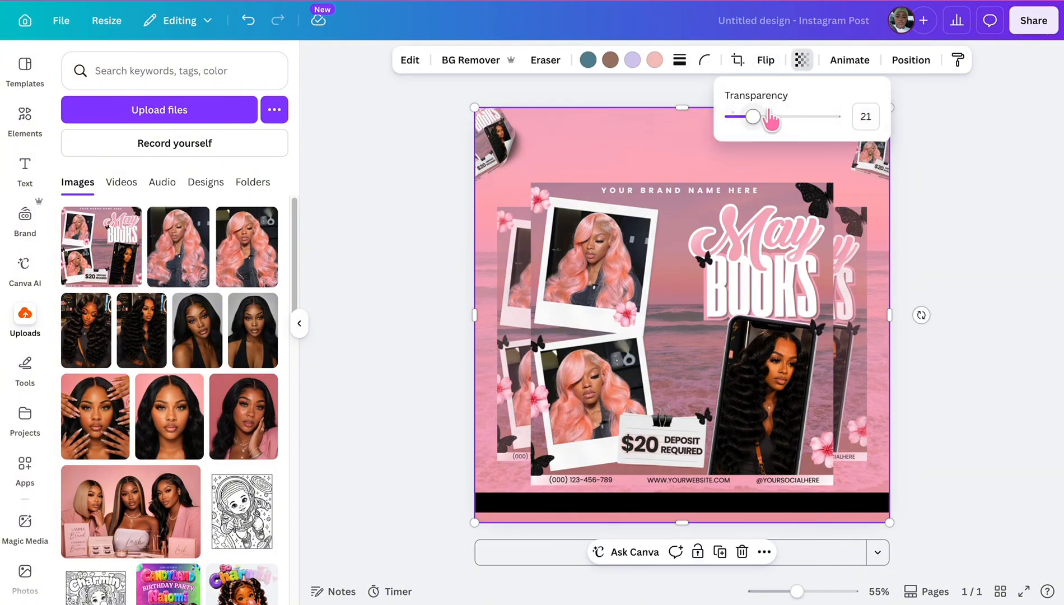
pyautogui.moveTo(770, 124); pyautogui.dragTo(747, 126)
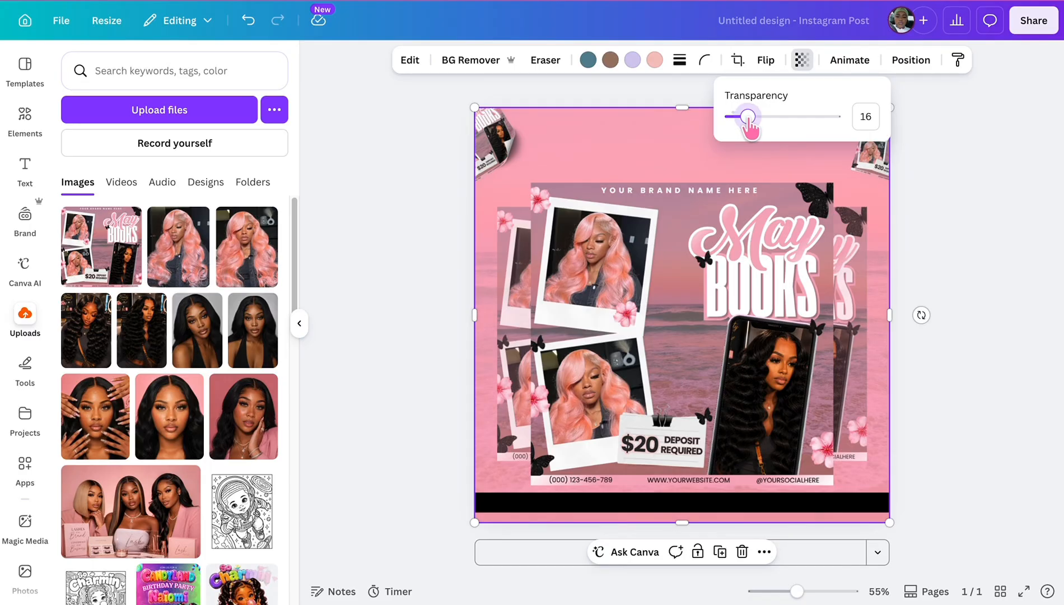
# Step: Try the Drop shadow on the front May Books flyer image and apply the Glow shadow instead
pyautogui.click(624, 222)
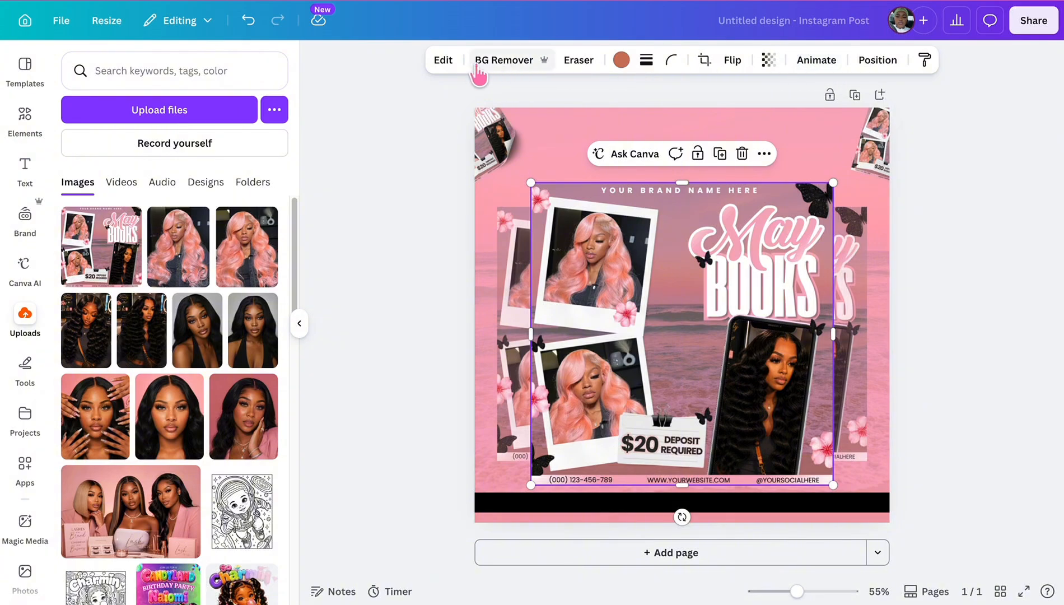
pyautogui.click(442, 61)
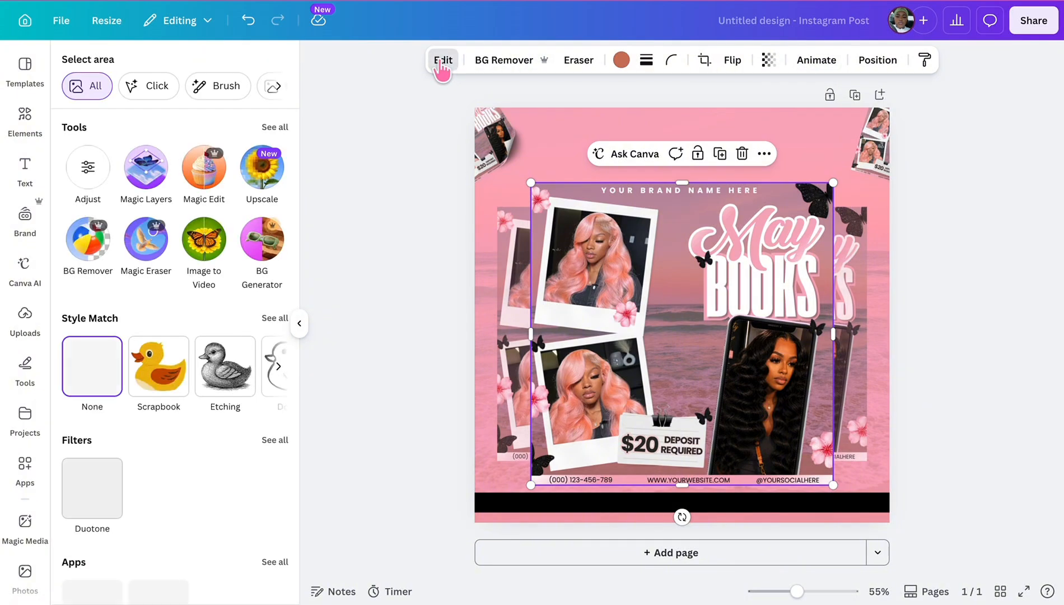
pyautogui.scroll(-3, 150, 496)
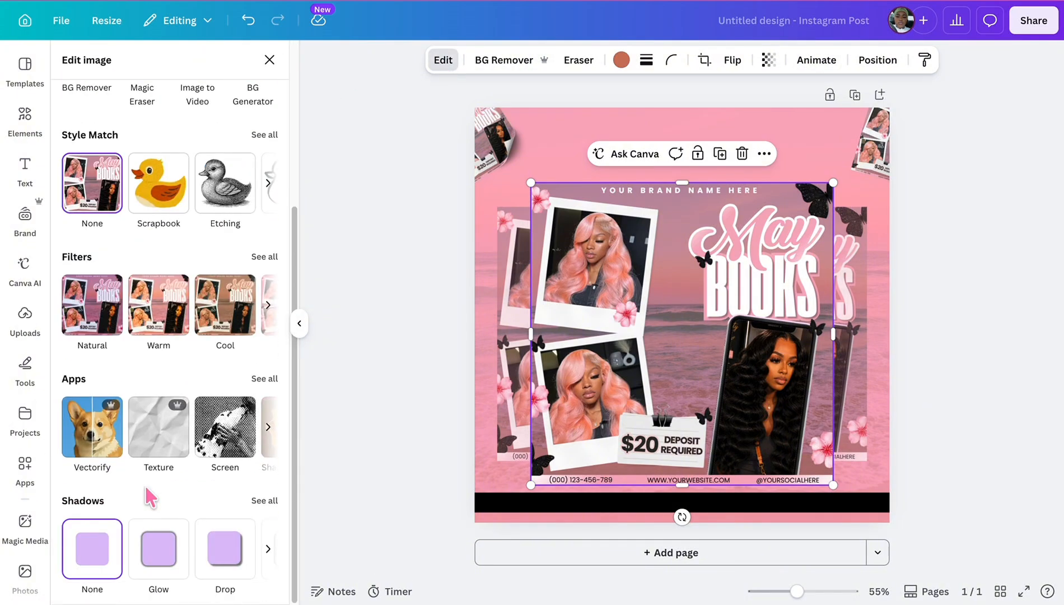
pyautogui.click(235, 560)
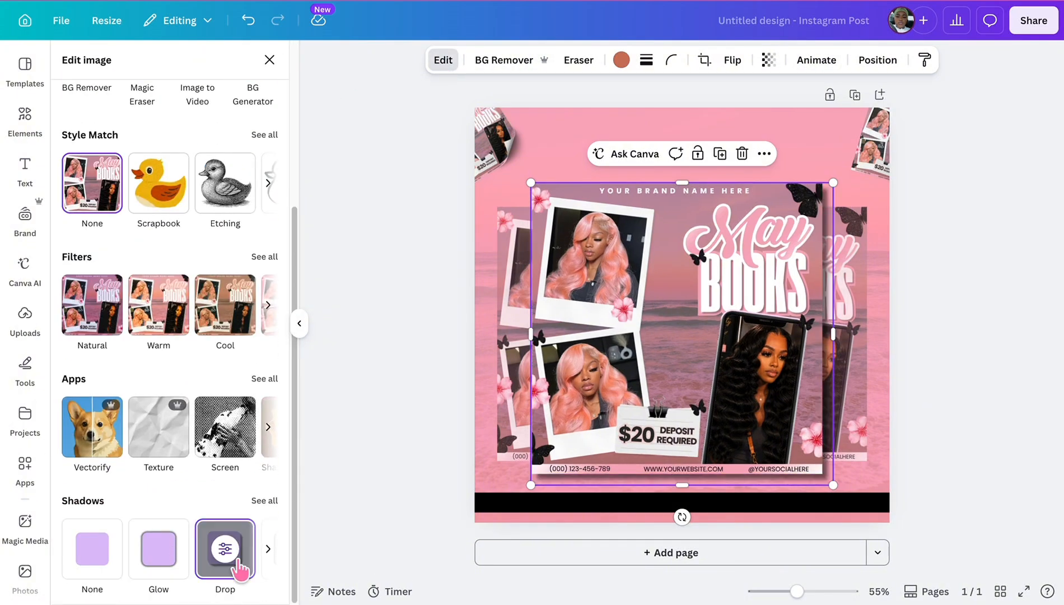
pyautogui.click(163, 557)
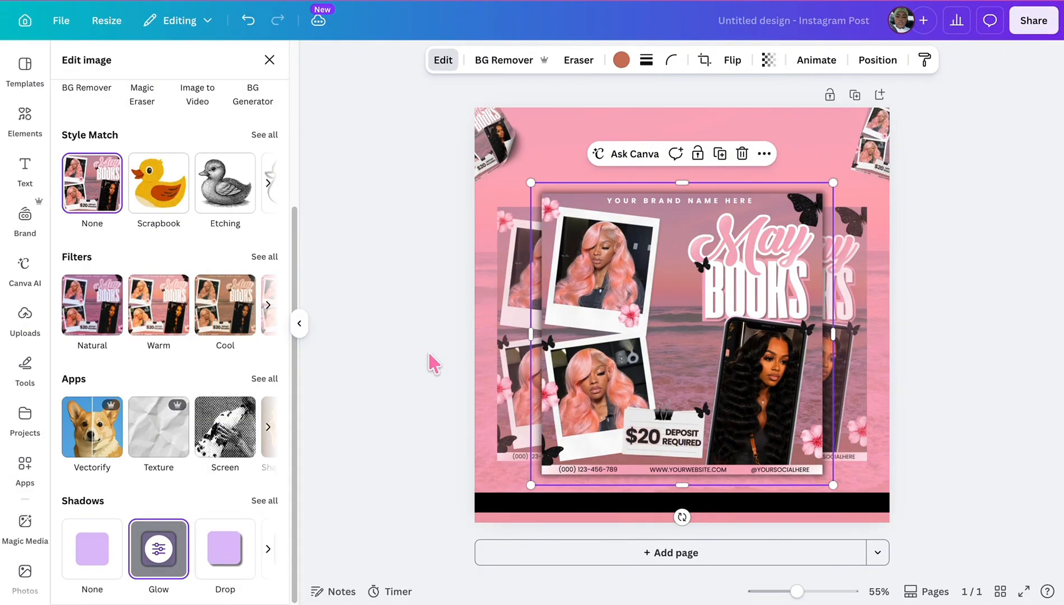
pyautogui.click(369, 376)
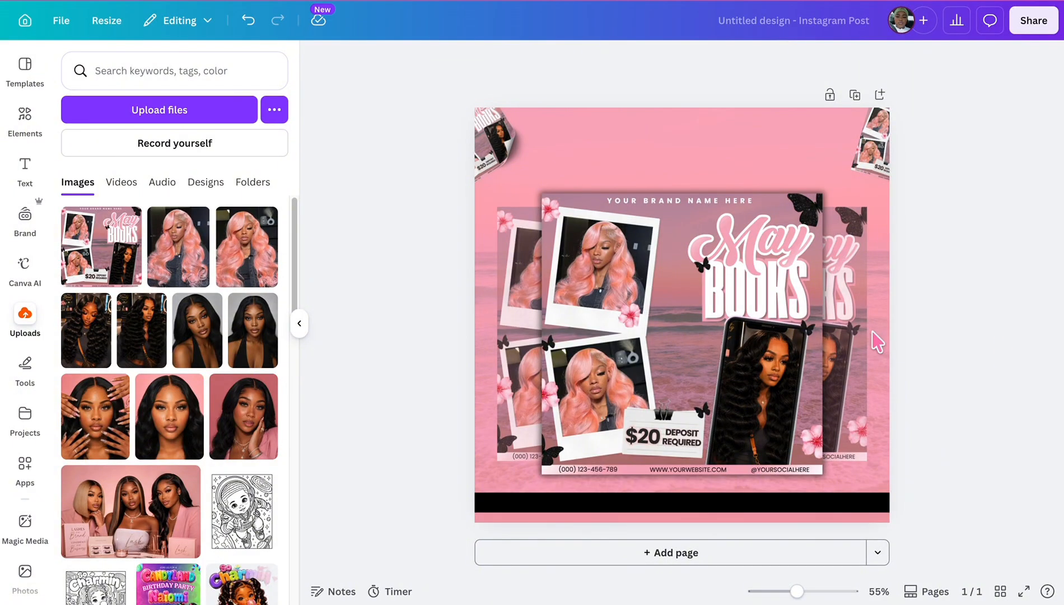
# Step: Enlarge the front flyer image slightly and recentre it over the faded copies, just above the black bar
pyautogui.click(780, 358)
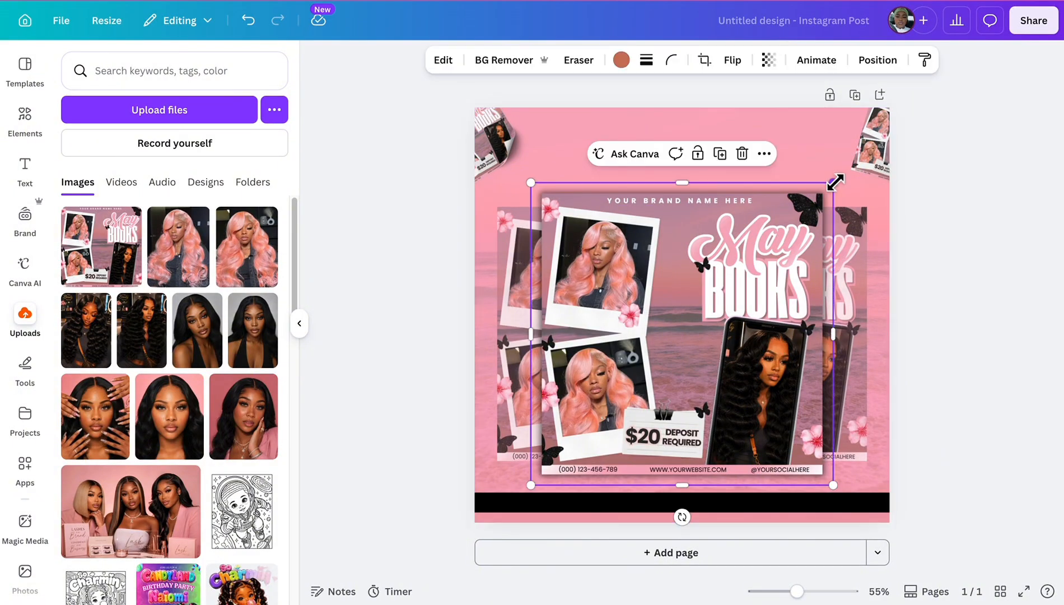
pyautogui.moveTo(833, 182); pyautogui.dragTo(852, 167)
pyautogui.moveTo(716, 257); pyautogui.dragTo(711, 267)
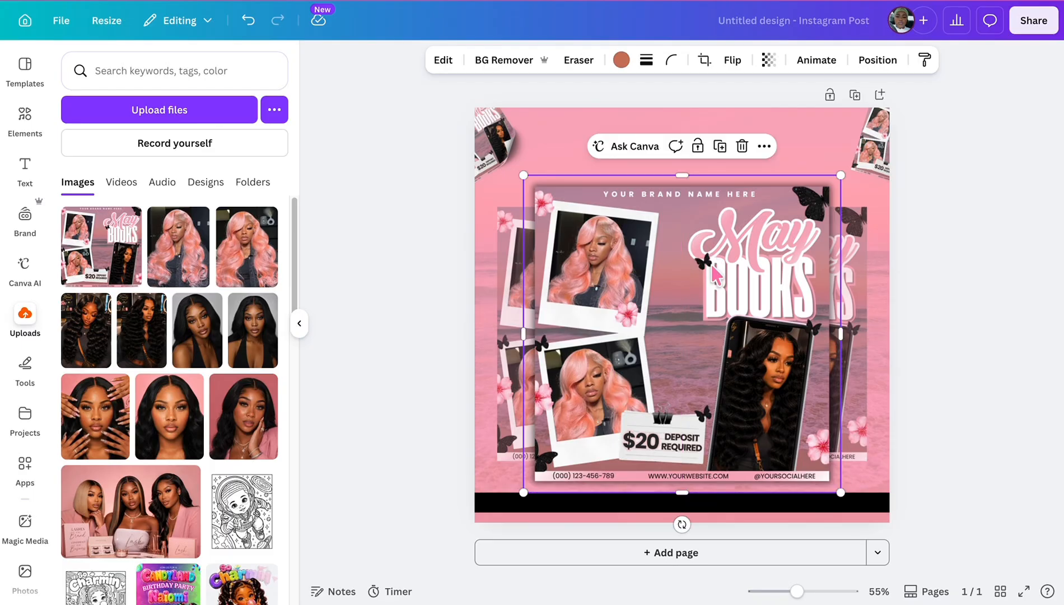
pyautogui.click(978, 323)
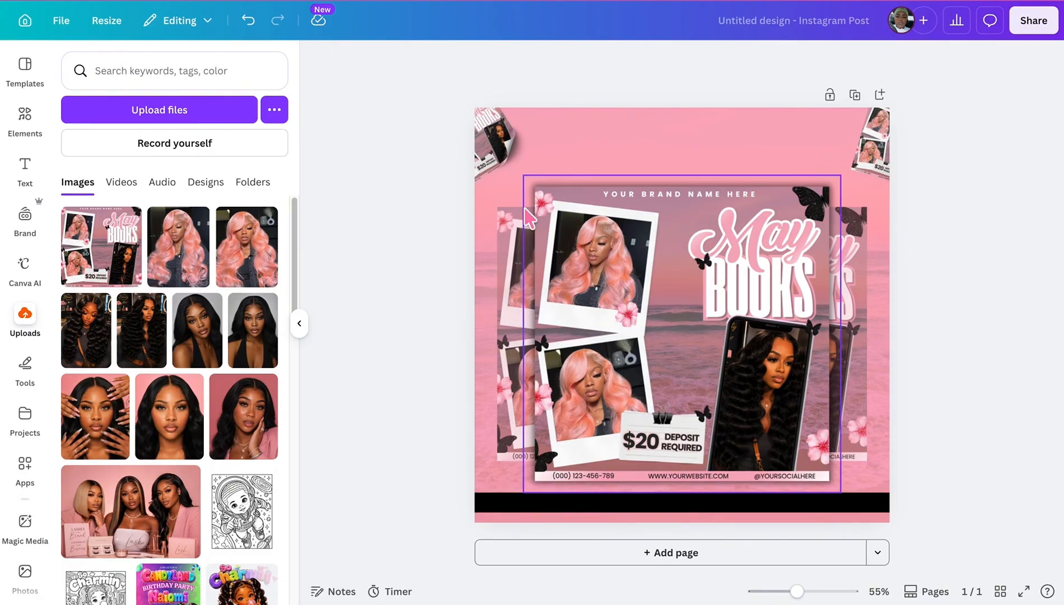
# Step: Add a new text box to the page
pyautogui.click(26, 169)
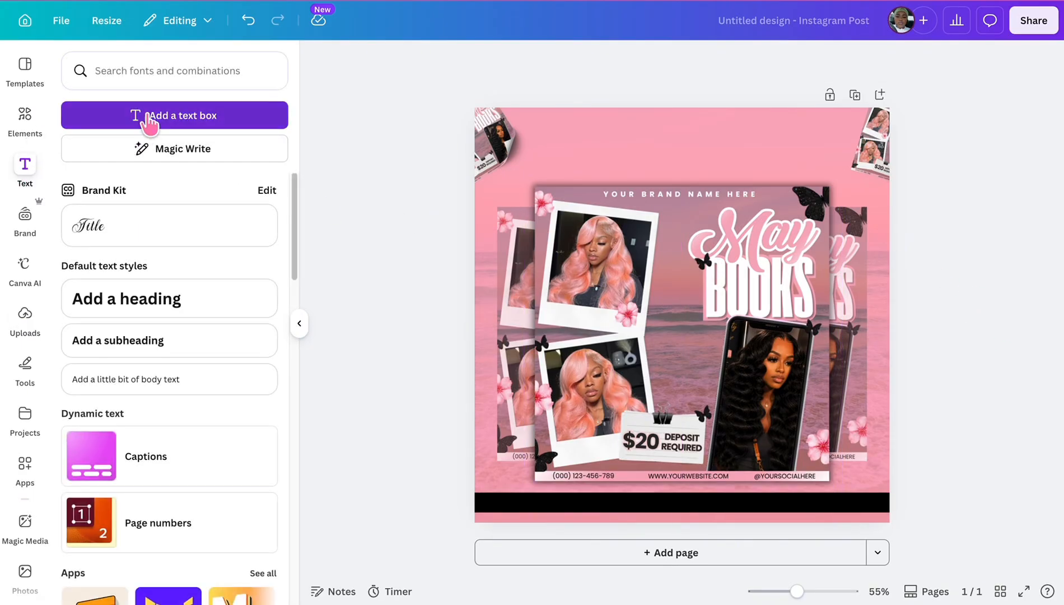
pyautogui.click(144, 120)
pyautogui.click(298, 327)
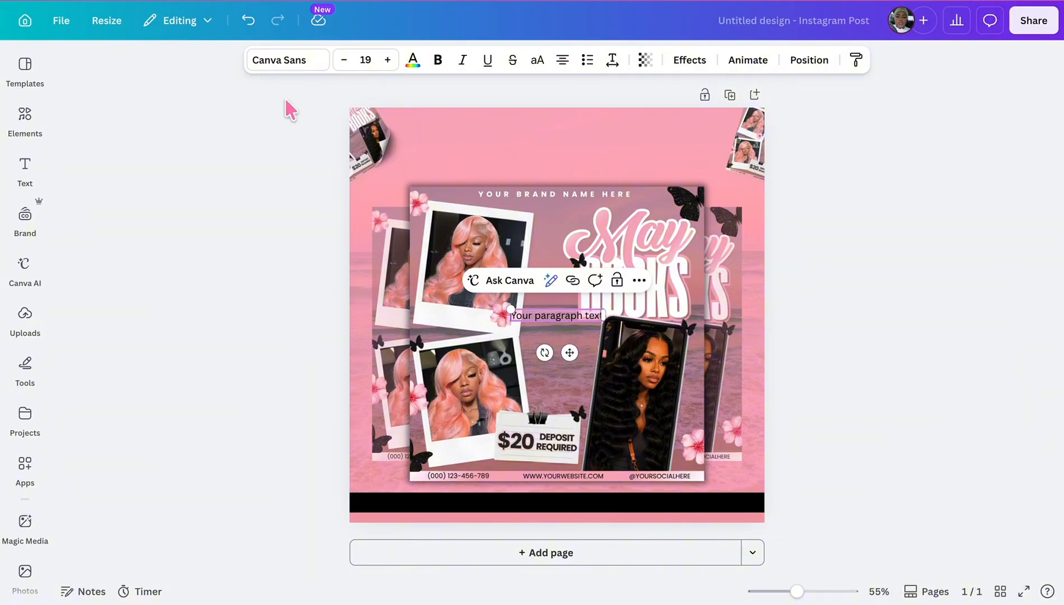
# Step: Set the new text's font to Antonio ExtraBold from the starred fonts and enlarge it to about size 54.9
pyautogui.click(289, 62)
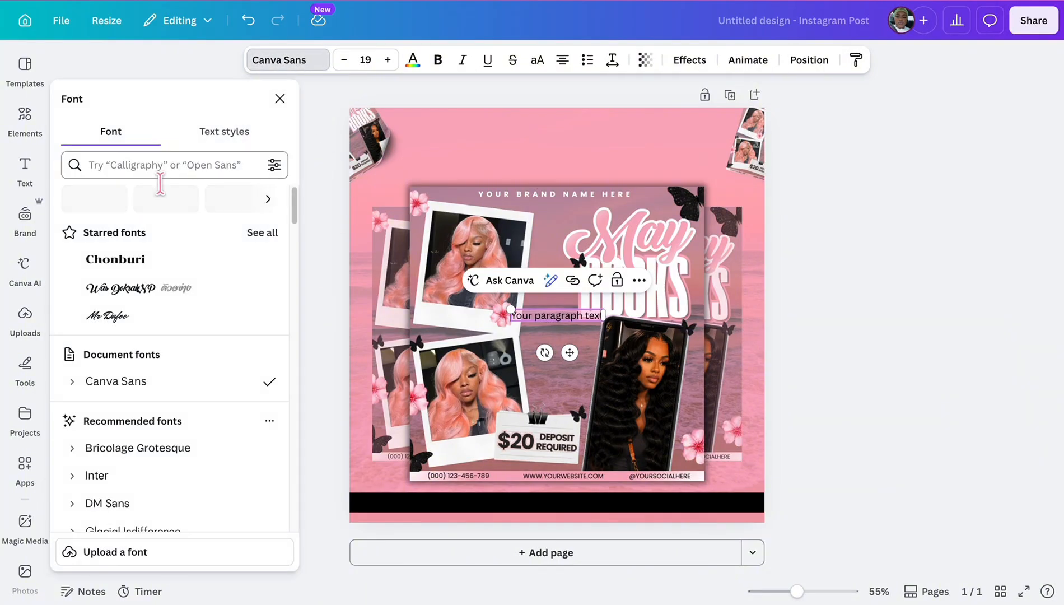
pyautogui.click(267, 235)
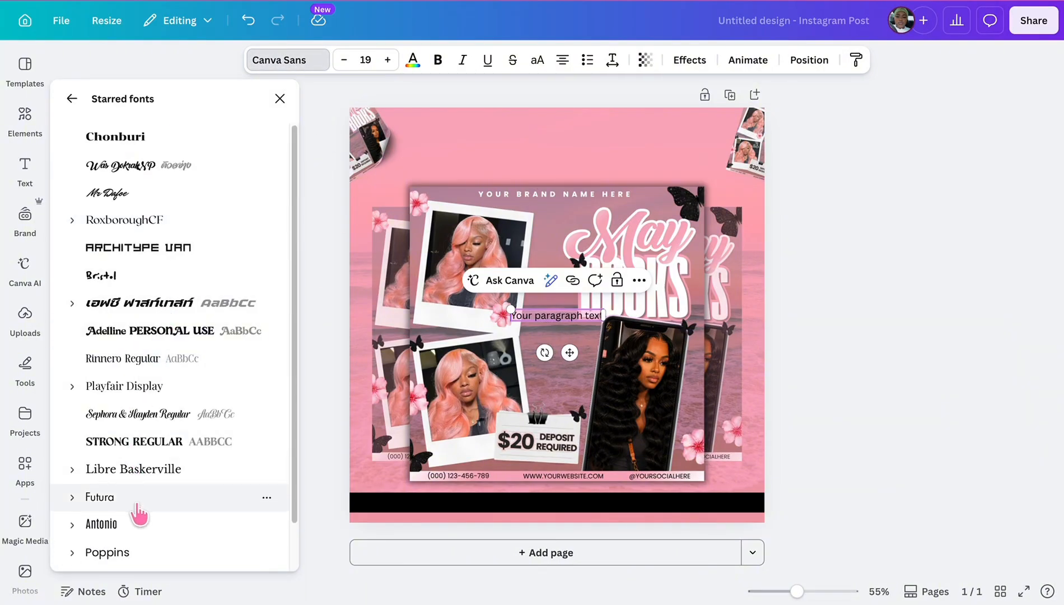
pyautogui.click(84, 524)
pyautogui.scroll(-3, 118, 505)
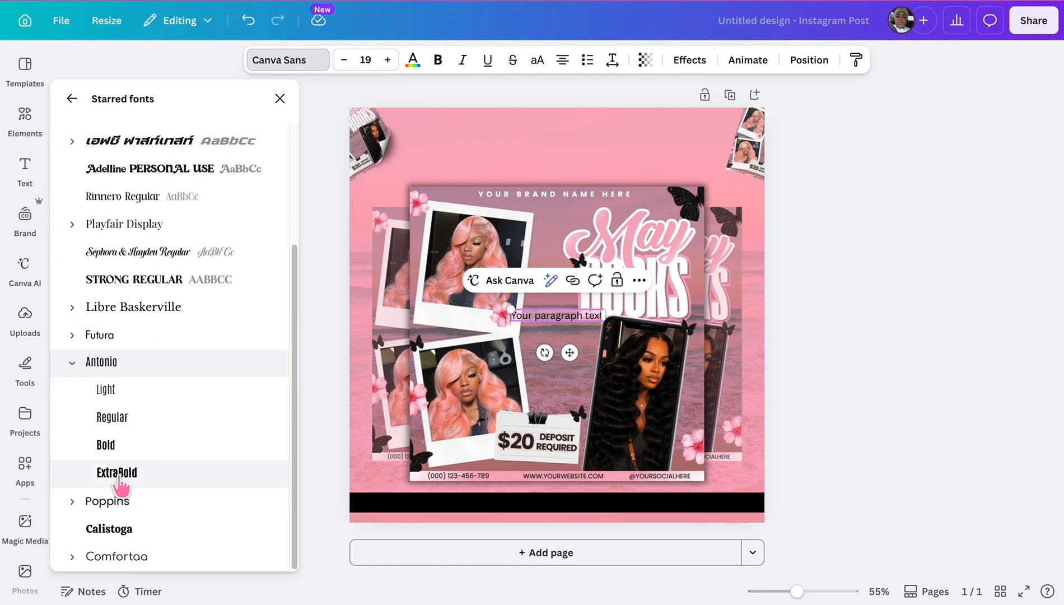
pyautogui.click(118, 475)
pyautogui.moveTo(515, 307); pyautogui.dragTo(378, 288)
pyautogui.click(873, 324)
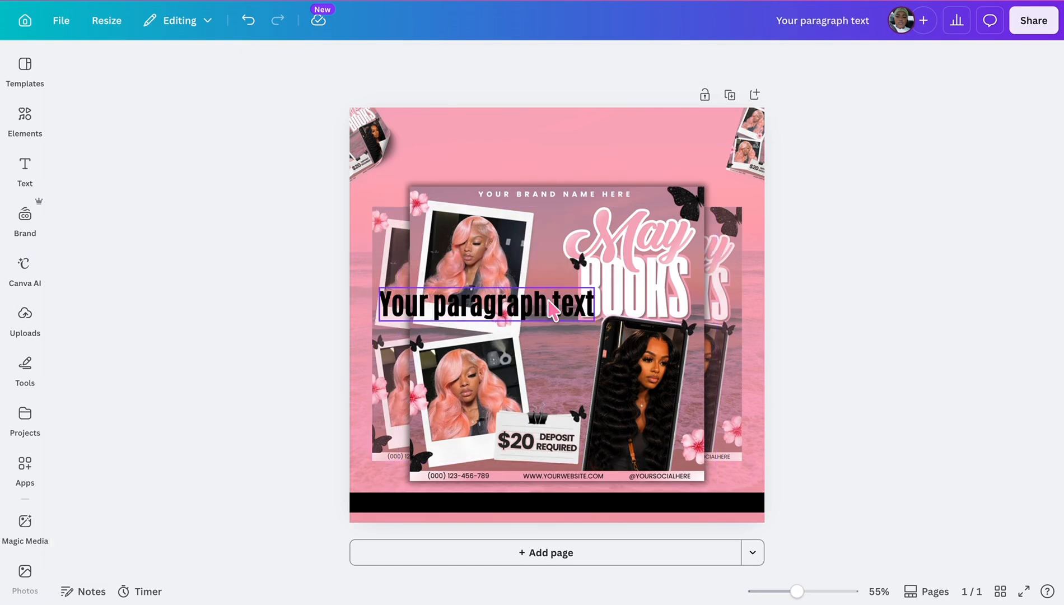
# Step: Centre the text above the front flyer and replace its wording with "BEAUTY FLYER TEMPLATE"
pyautogui.moveTo(554, 305); pyautogui.dragTo(608, 138)
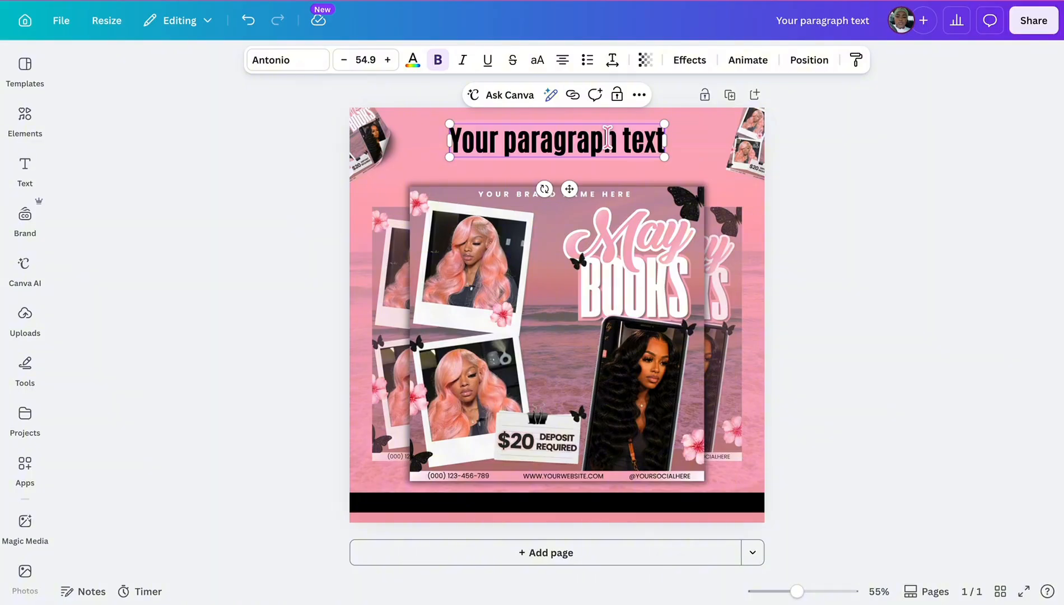
pyautogui.write('BEAUTY F')
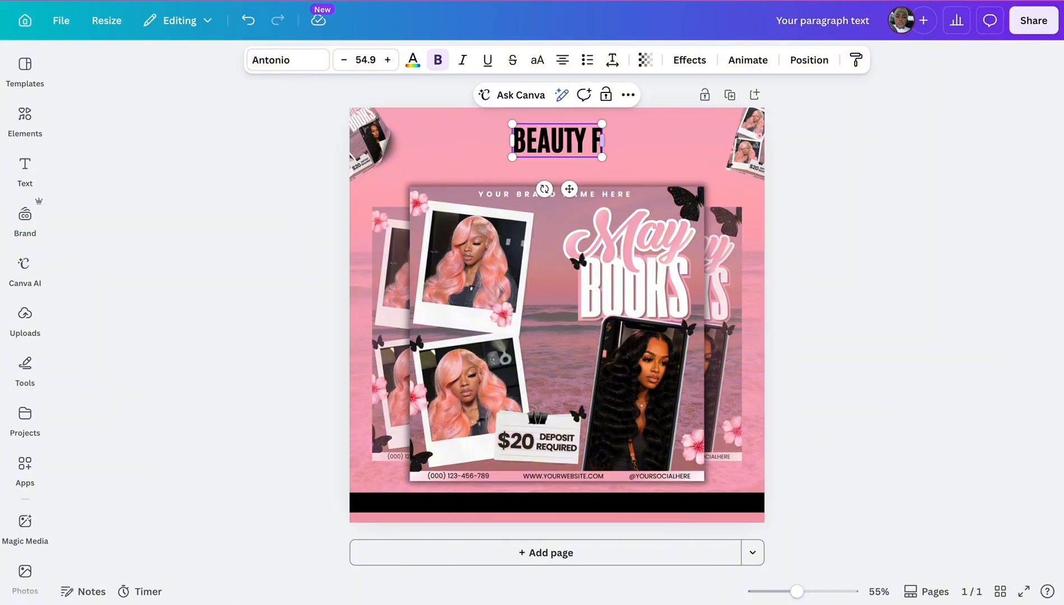
pyautogui.write('LYER TEMPLA')
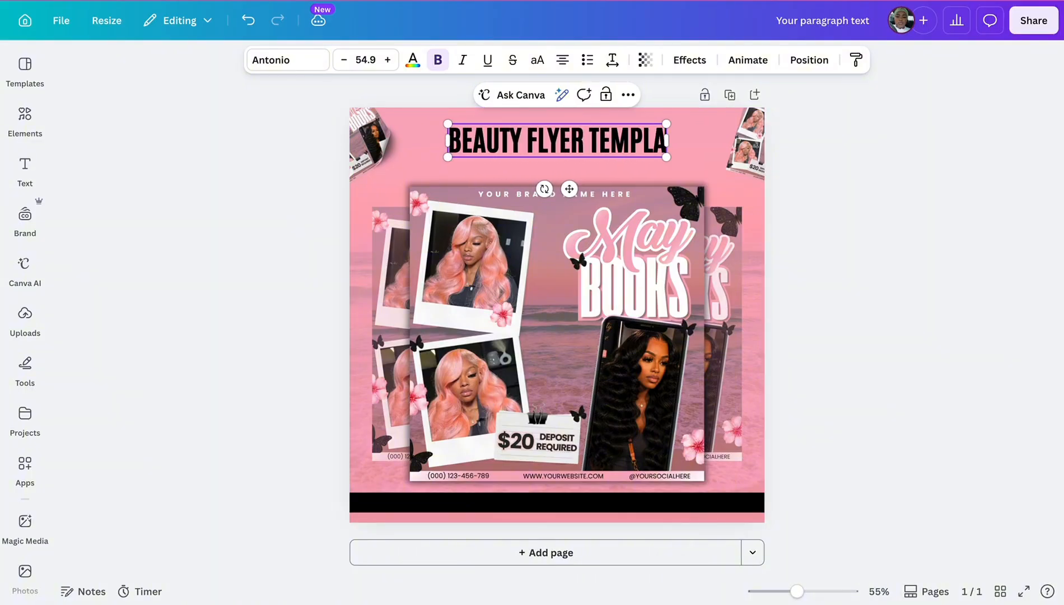
pyautogui.write('TE')
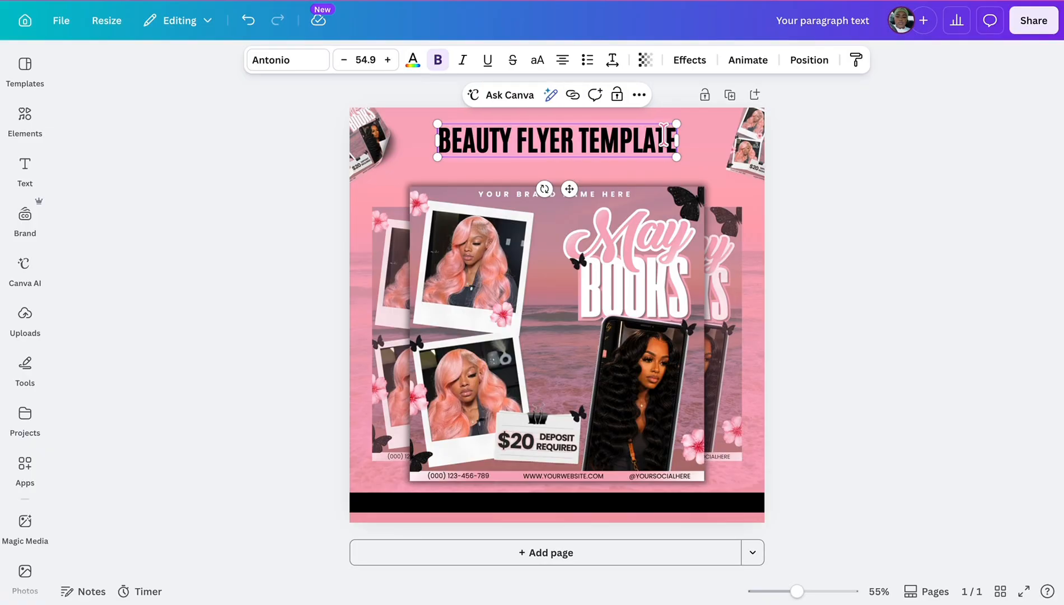
# Step: Tighten the title's letter spacing to -64
pyautogui.click(612, 60)
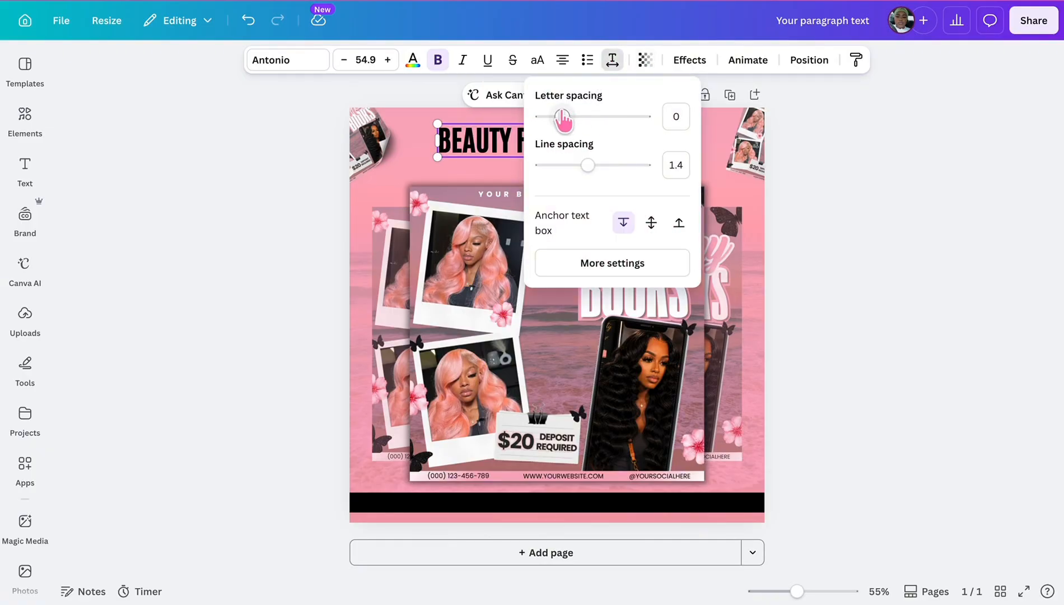
pyautogui.moveTo(562, 116); pyautogui.dragTo(557, 118)
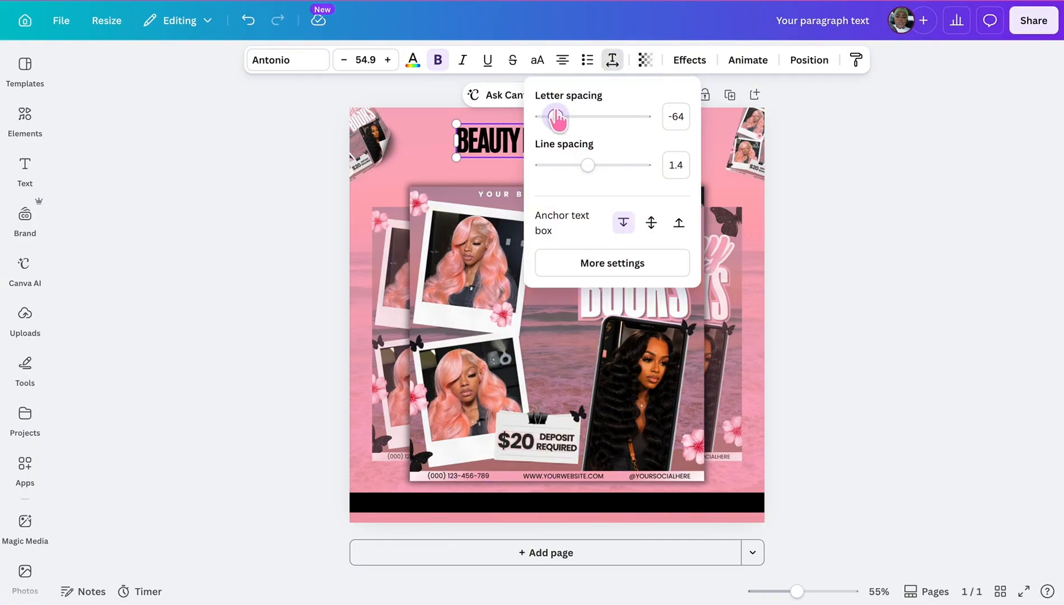
pyautogui.click(217, 174)
# Step: Enlarge the title to about size 77.8 and centre it directly above the front flyer
pyautogui.click(658, 155)
pyautogui.moveTo(658, 155); pyautogui.dragTo(614, 160)
pyautogui.click(898, 228)
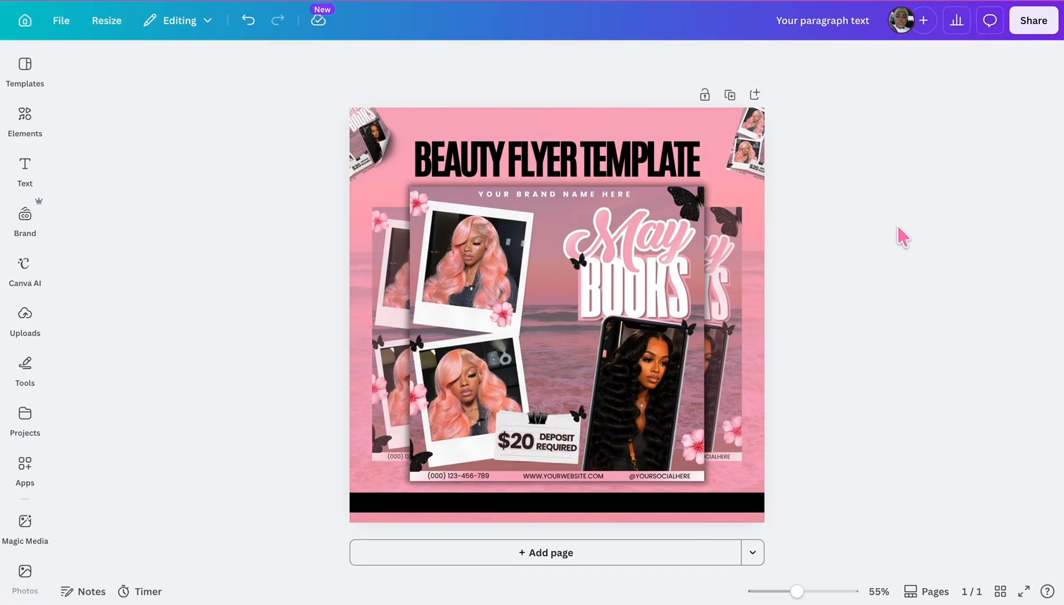
pyautogui.click(572, 168)
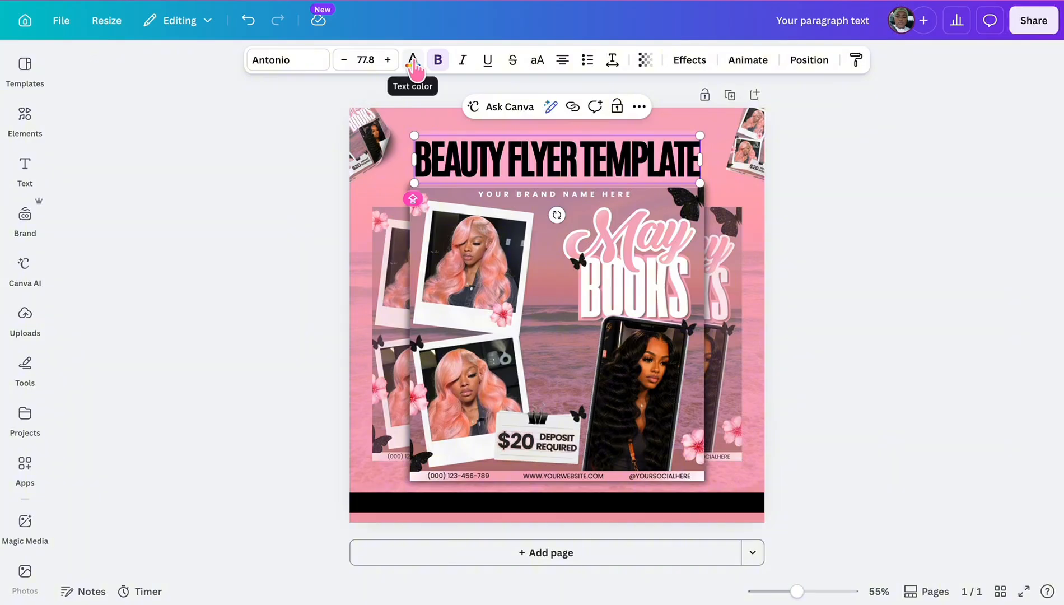
pyautogui.click(282, 148)
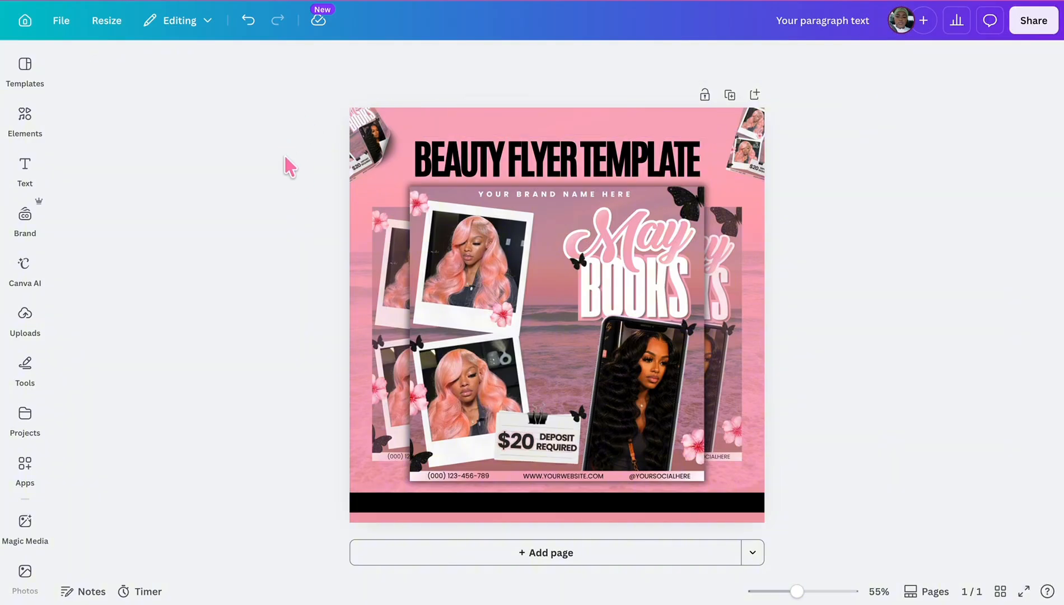
# Step: Add the recently used rectangle and reshape it into a thin, wide bar centred just above the title
pyautogui.click(26, 119)
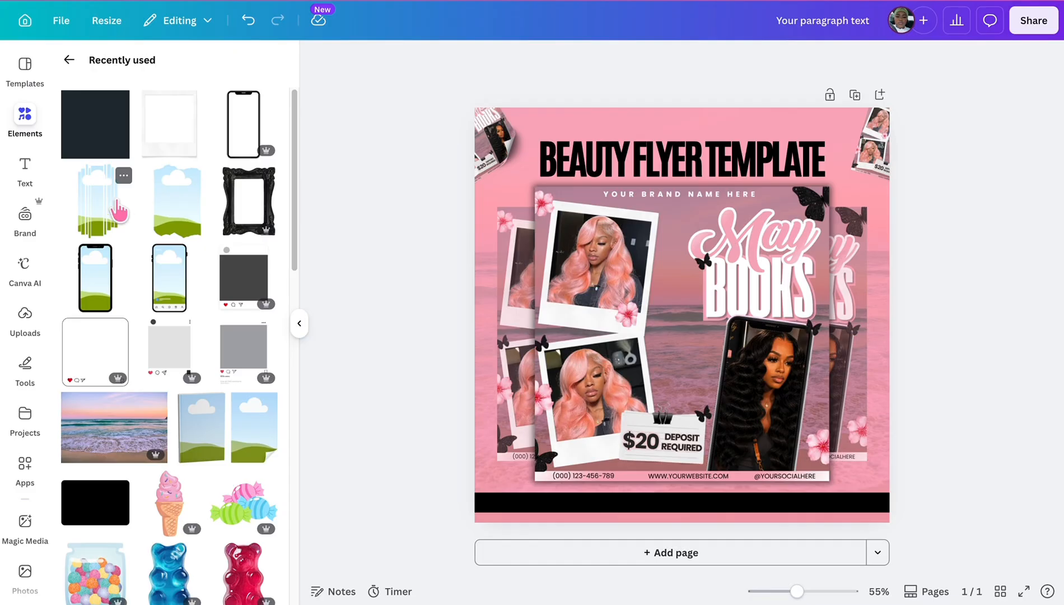
pyautogui.click(83, 511)
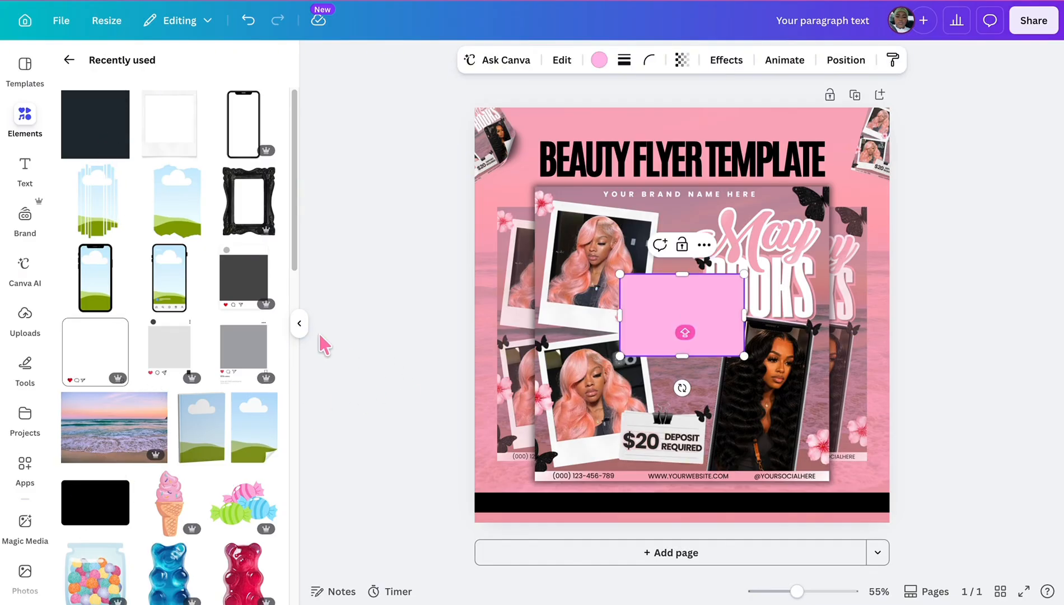
pyautogui.click(299, 323)
pyautogui.moveTo(556, 275); pyautogui.dragTo(555, 340)
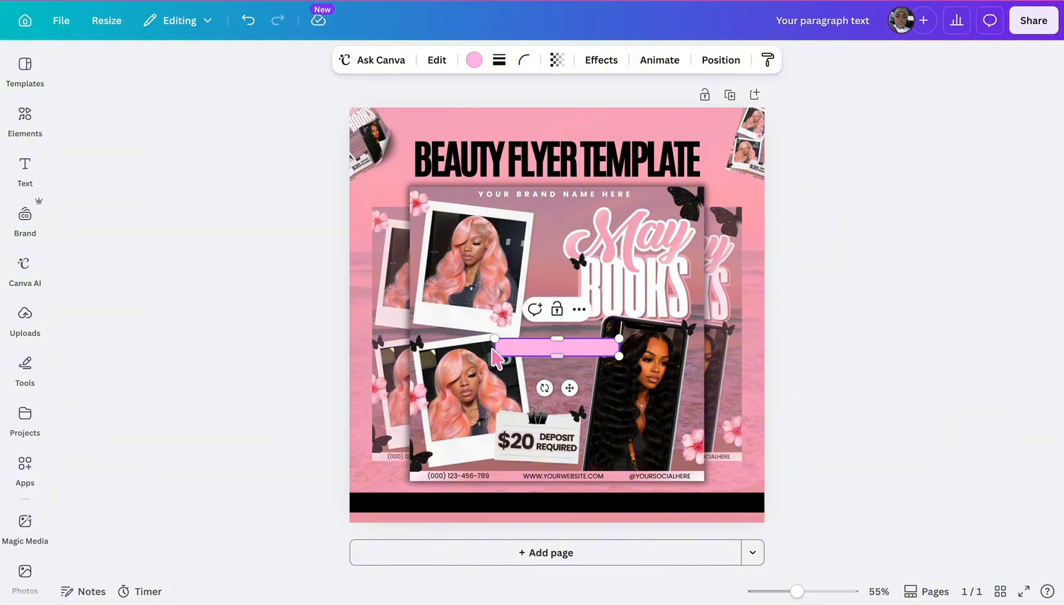
pyautogui.moveTo(486, 348); pyautogui.dragTo(348, 353)
pyautogui.moveTo(496, 387); pyautogui.dragTo(572, 163)
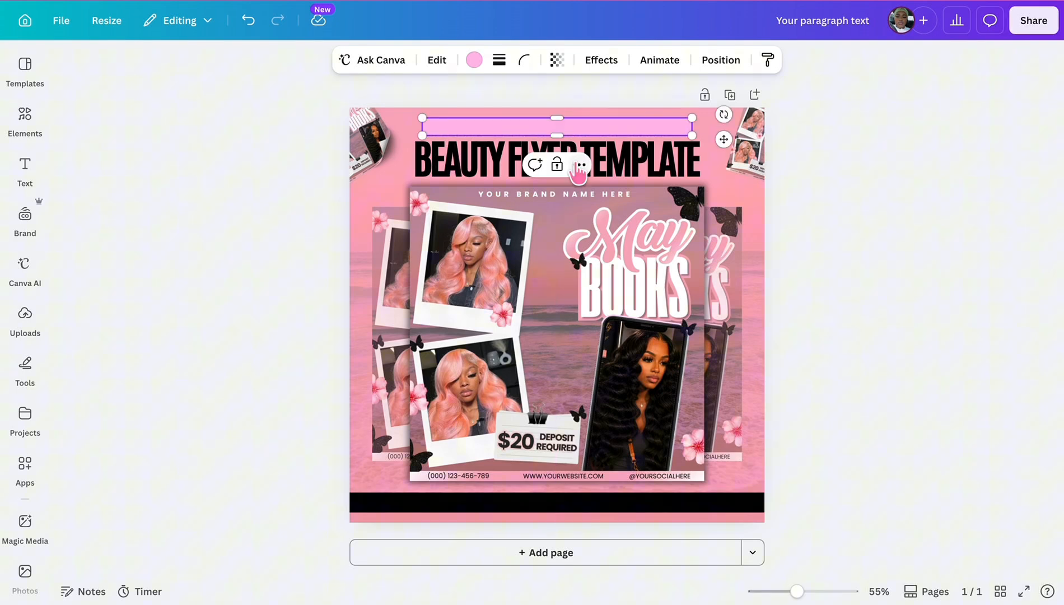
# Step: Recolour both the thin bar above the title and the black bar along the design's lower edge white
pyautogui.click(474, 60)
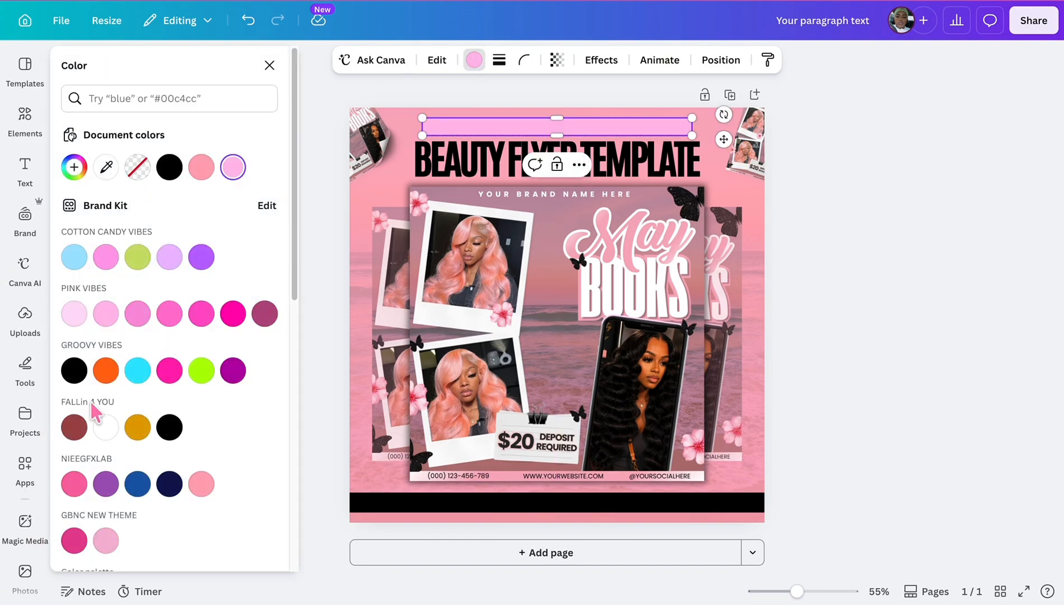
pyautogui.click(105, 427)
pyautogui.click(883, 304)
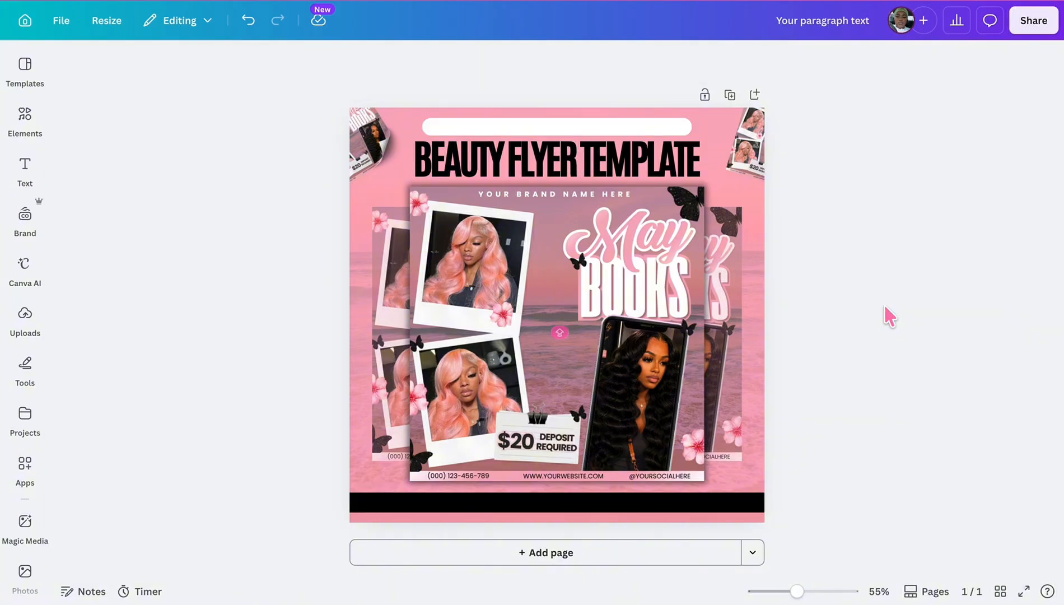
pyautogui.click(593, 505)
pyautogui.click(474, 61)
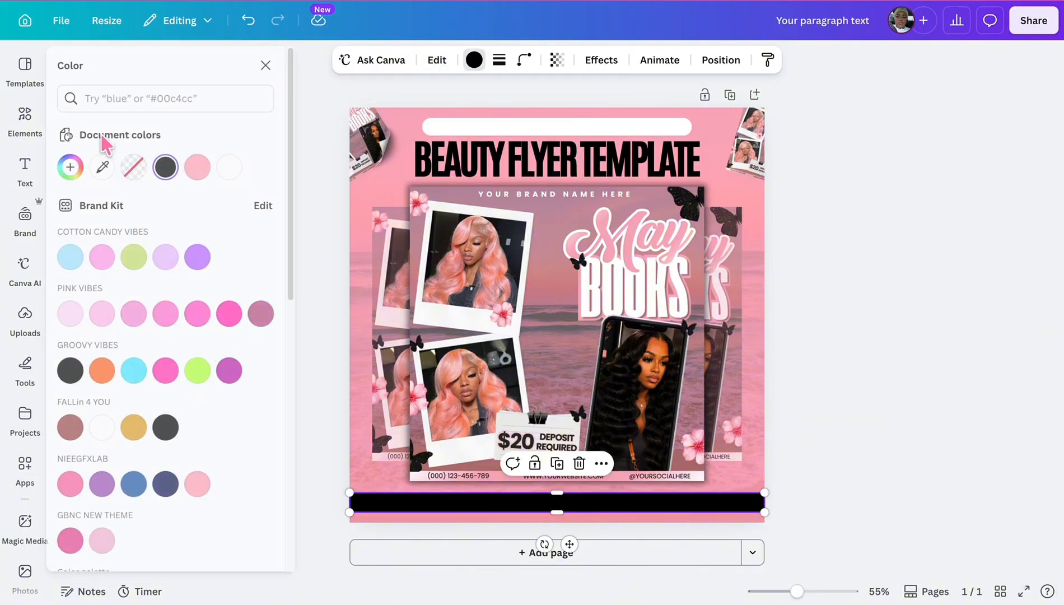
pyautogui.click(232, 167)
pyautogui.click(910, 315)
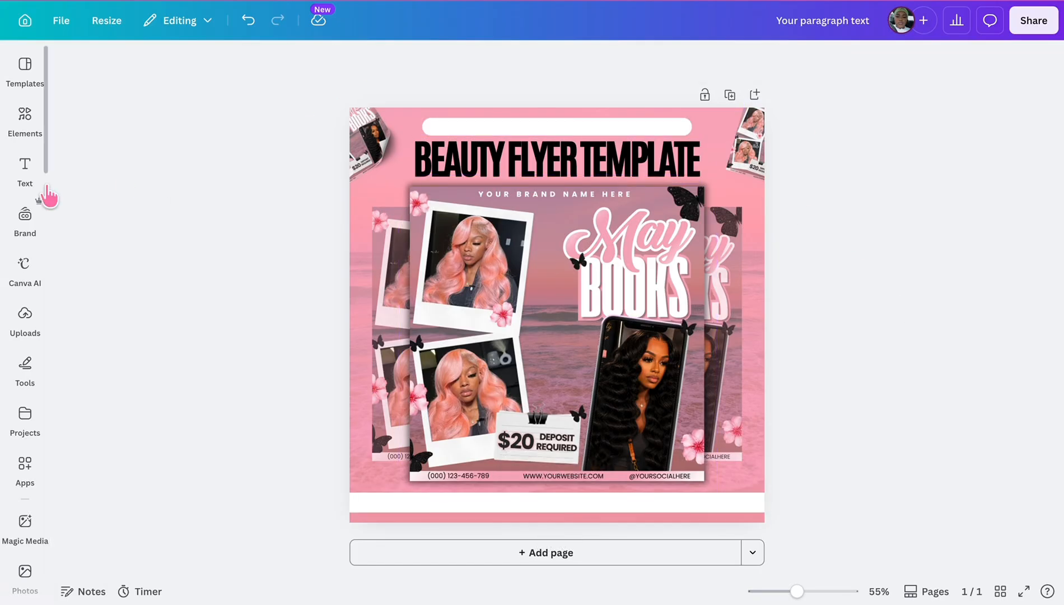
# Step: Add a new text box and set its font to Poppins Light
pyautogui.click(25, 168)
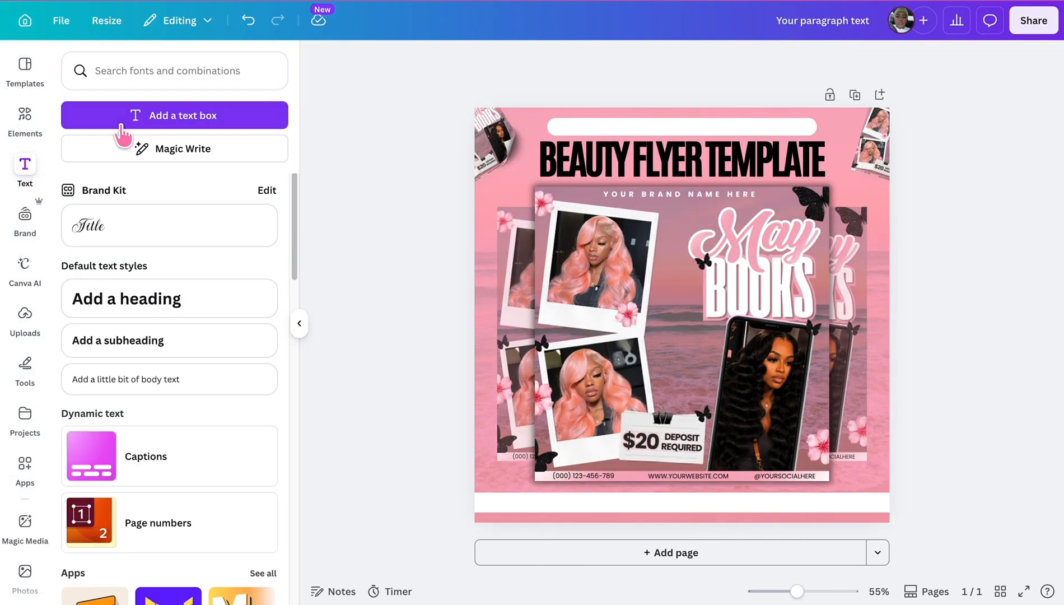
pyautogui.click(135, 119)
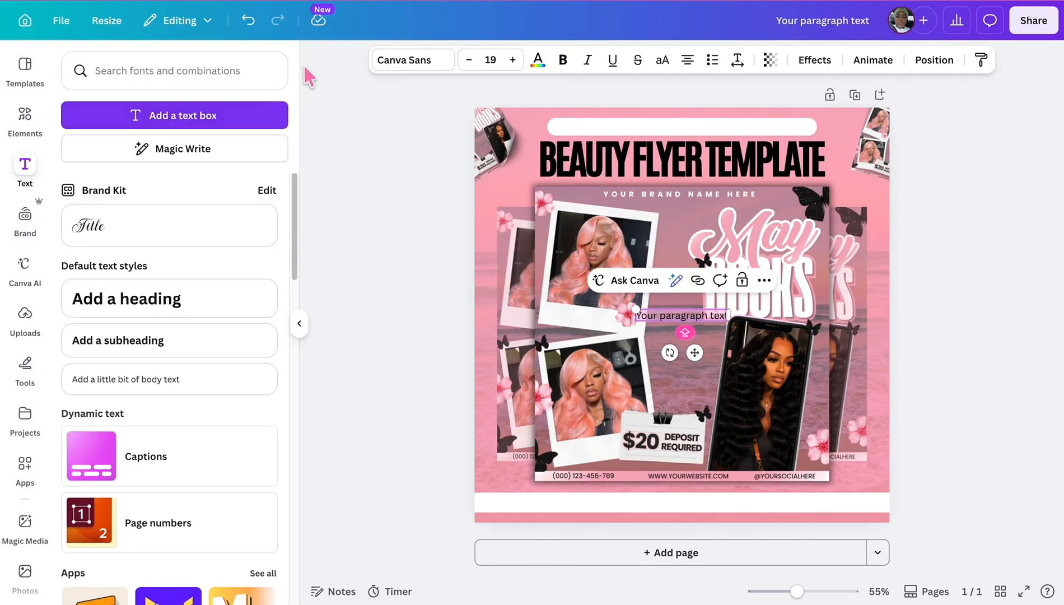
pyautogui.click(414, 60)
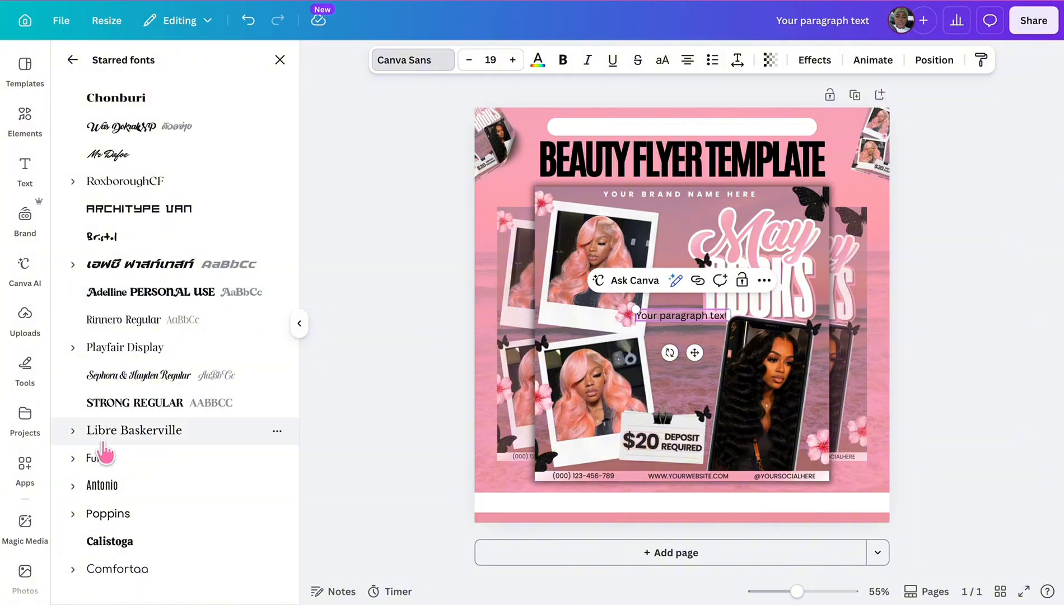
pyautogui.click(73, 515)
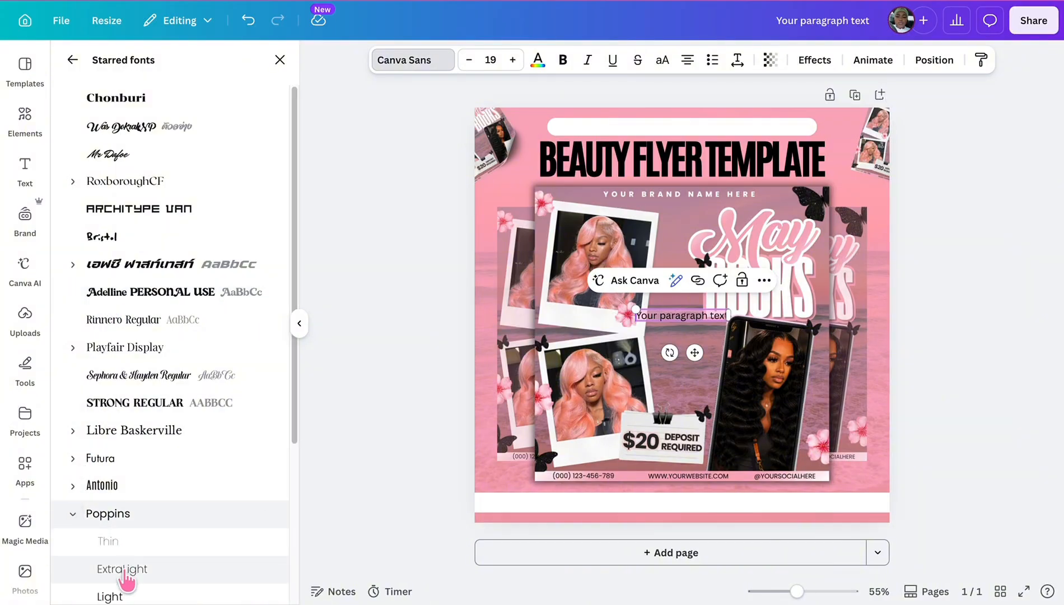
pyautogui.click(125, 570)
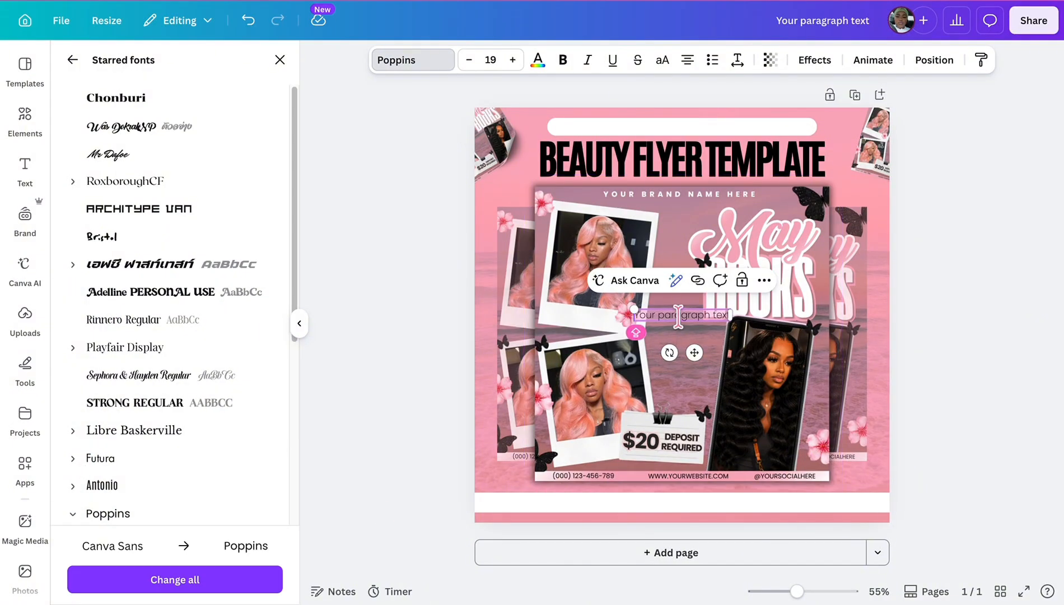
pyautogui.scroll(-3, 140, 504)
pyautogui.click(132, 514)
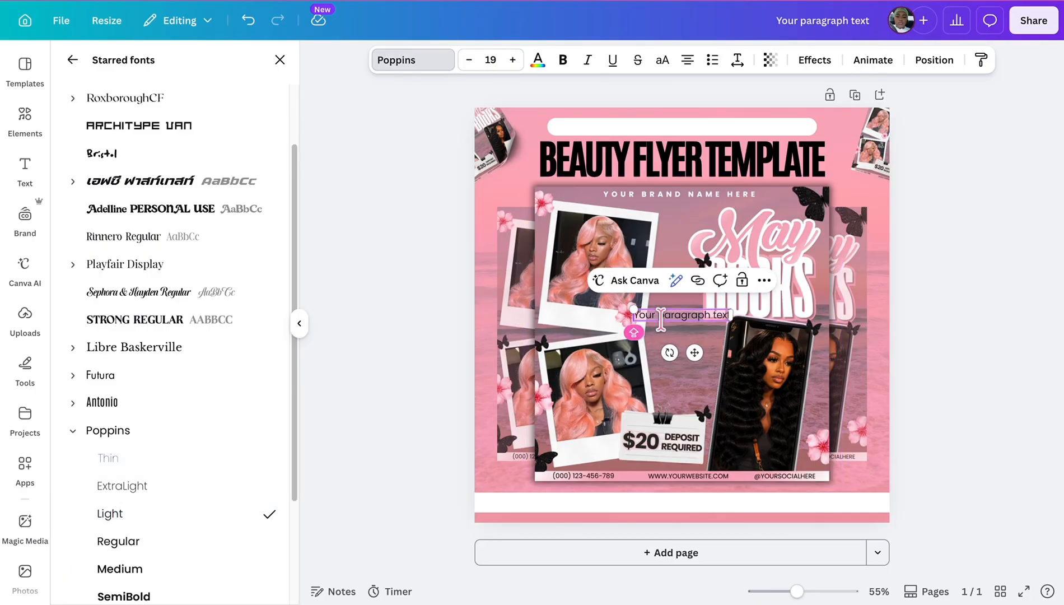
pyautogui.write('www.gr')
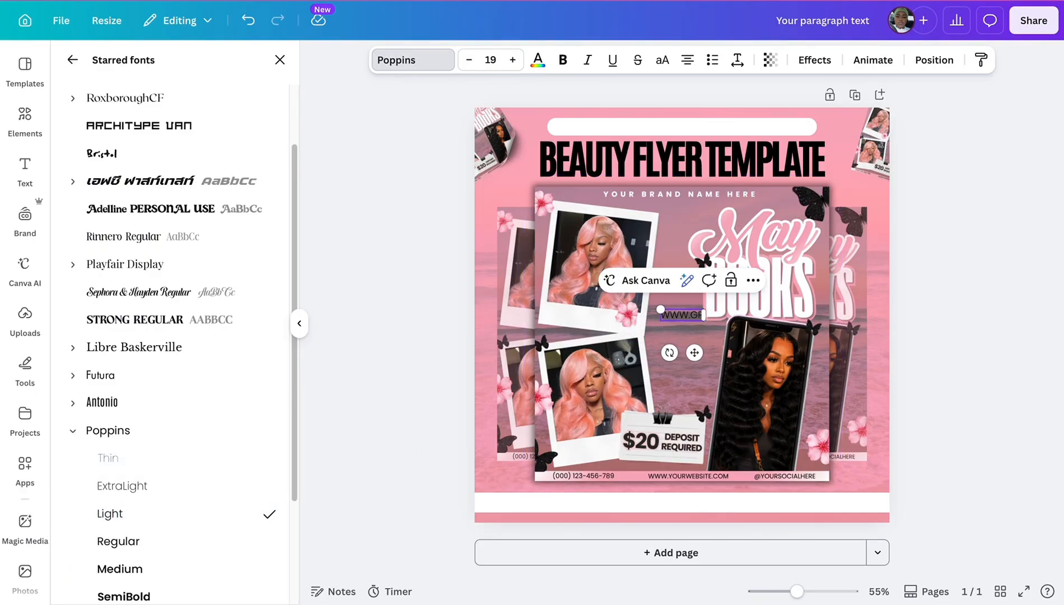
pyautogui.write('aphicss')
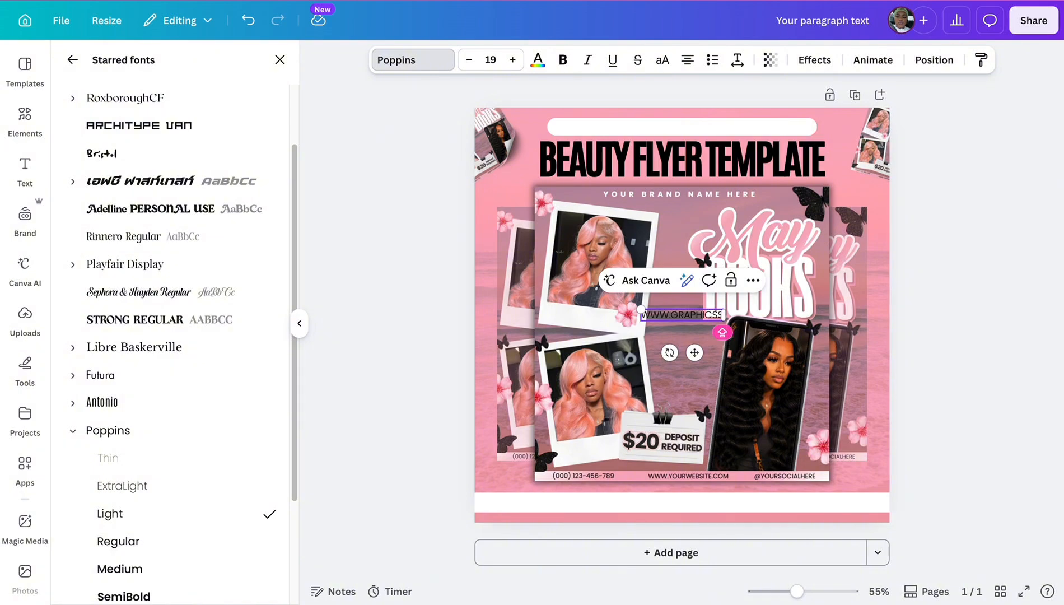
pyautogui.press('BackSpace')
pyautogui.write('bynieec')
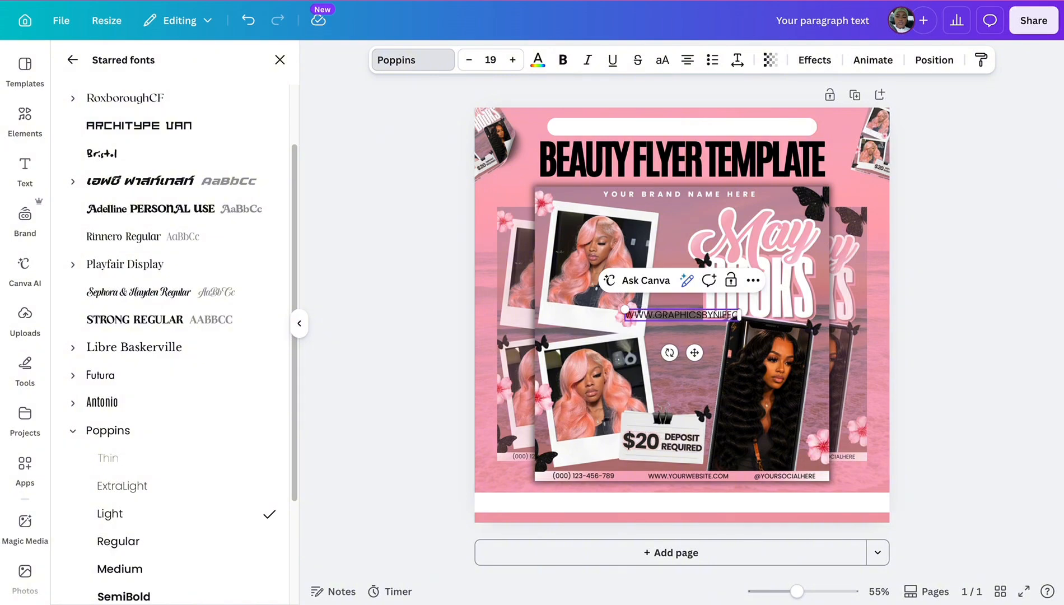
pyautogui.write('hontell.org')
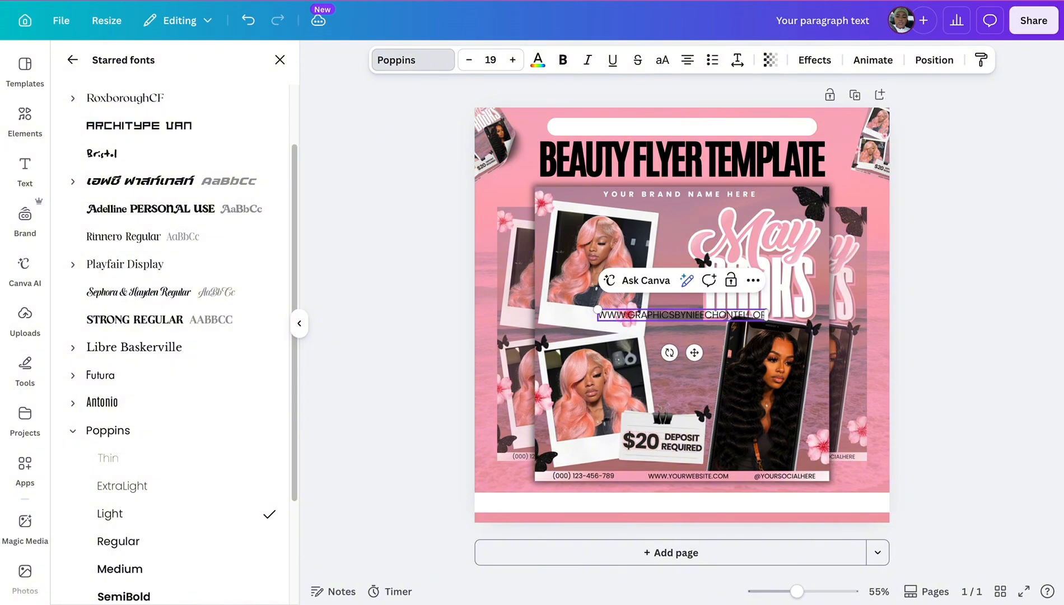
pyautogui.moveTo(694, 352); pyautogui.dragTo(694, 164)
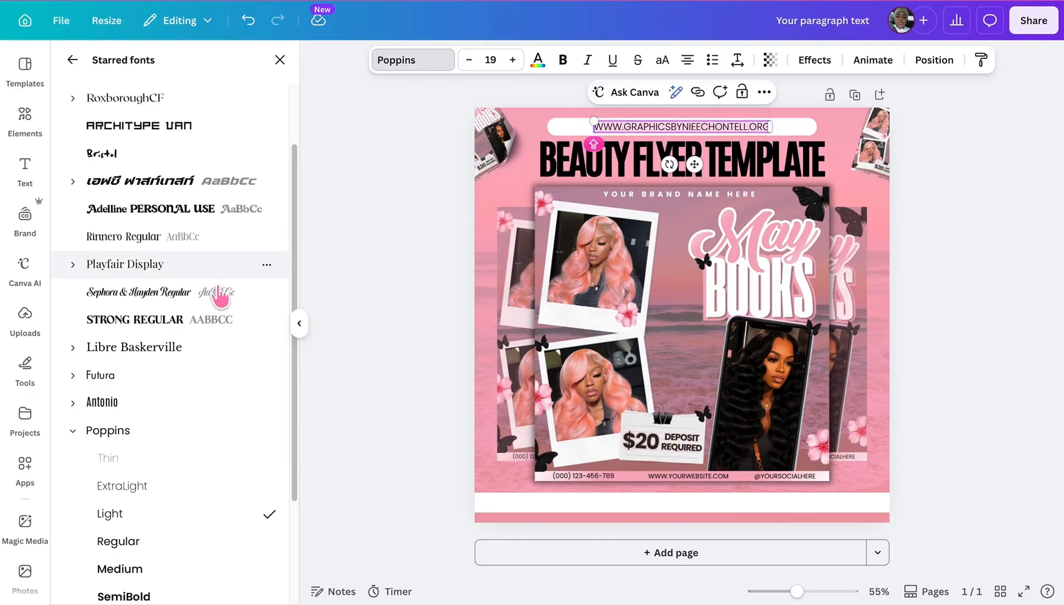
# Step: Set the website text to Poppins Medium and widen its letter spacing until it nearly fills the white bar
pyautogui.scroll(-1, 108, 551)
pyautogui.click(112, 559)
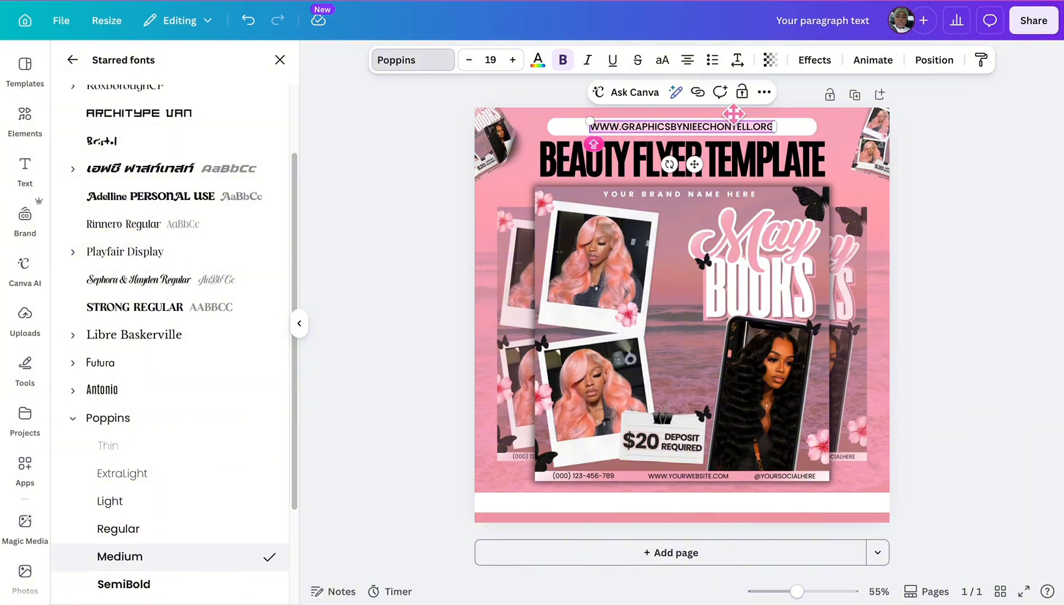
pyautogui.click(738, 61)
pyautogui.moveTo(687, 116); pyautogui.dragTo(710, 117)
pyautogui.click(972, 230)
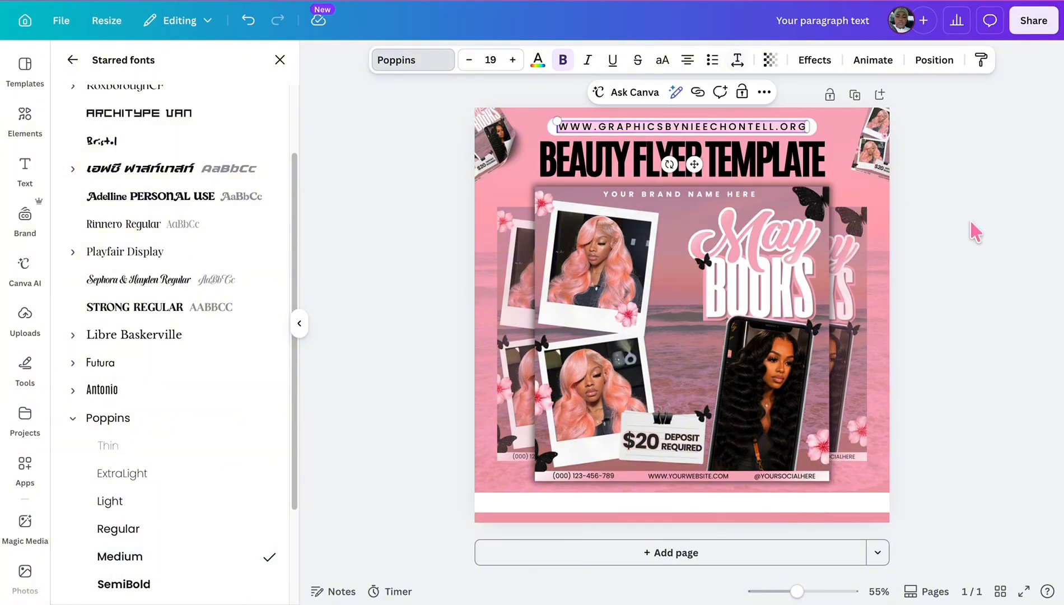
pyautogui.click(1006, 227)
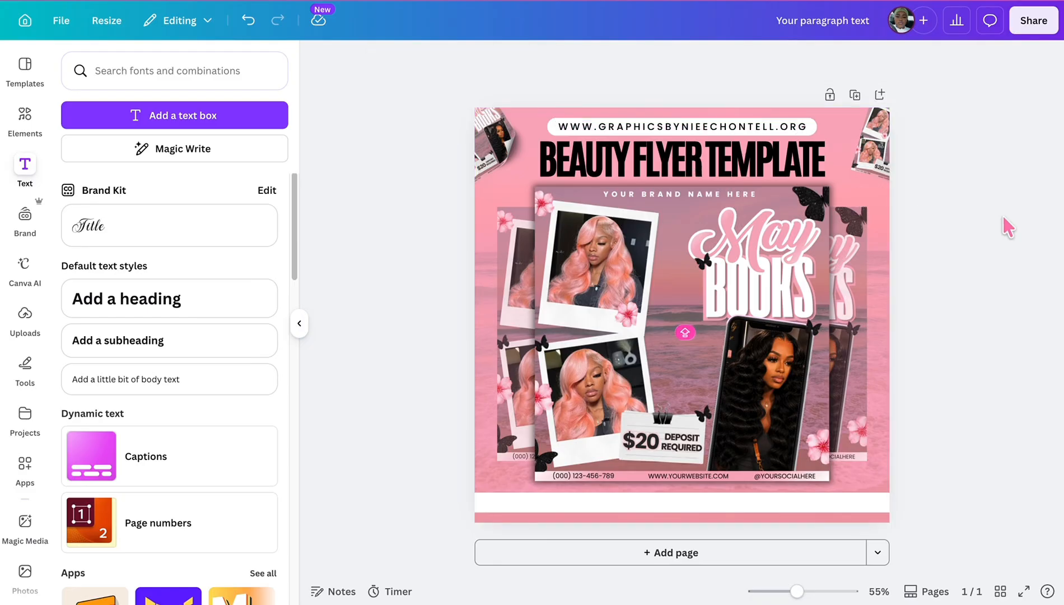
# Step: Place a copy of the website text on the lower white bar and insert "BEAUTY FLYER TEMPLATE|" before the address
pyautogui.click(742, 136)
pyautogui.moveTo(741, 136); pyautogui.dragTo(744, 513)
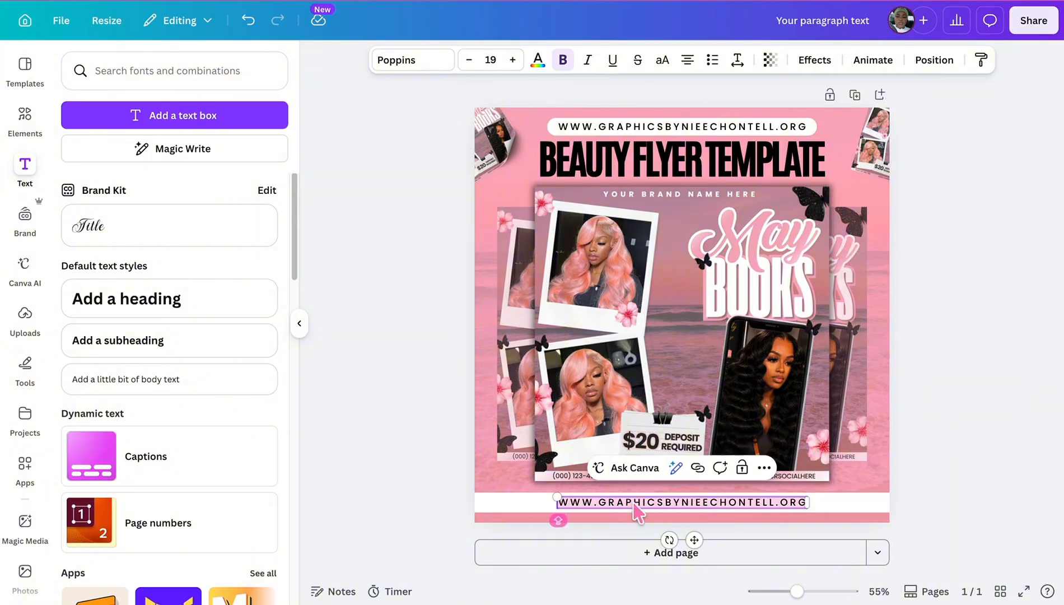
pyautogui.click(572, 504)
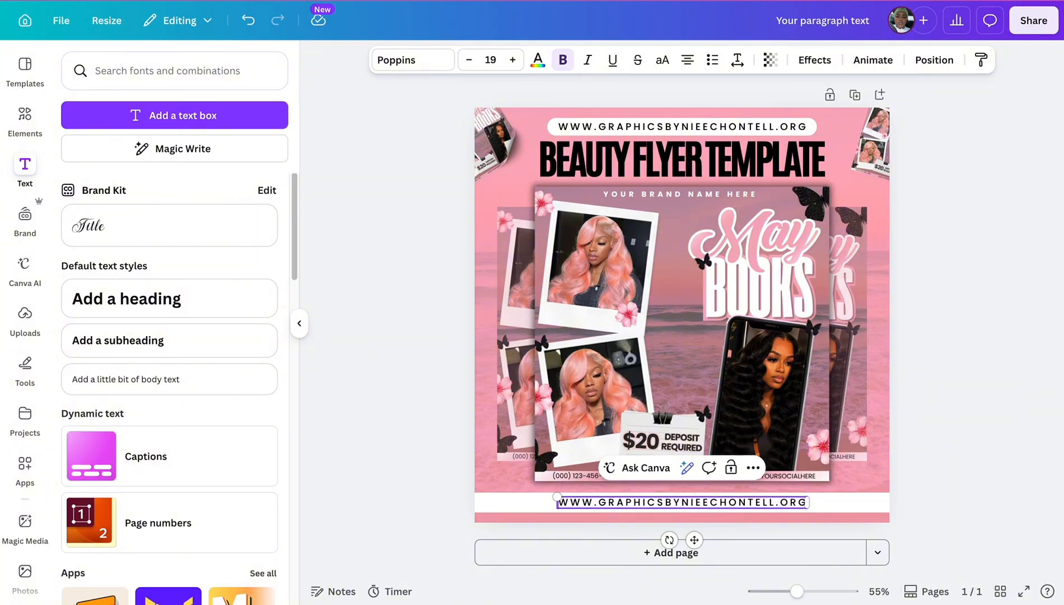
pyautogui.write('I')
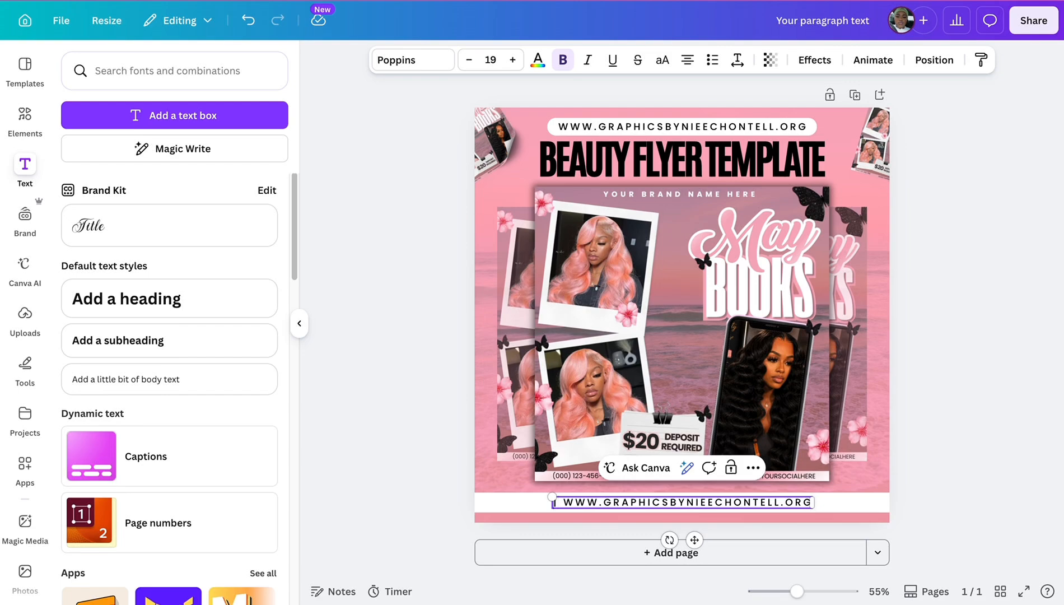
pyautogui.write(' BEAUTY FLYE')
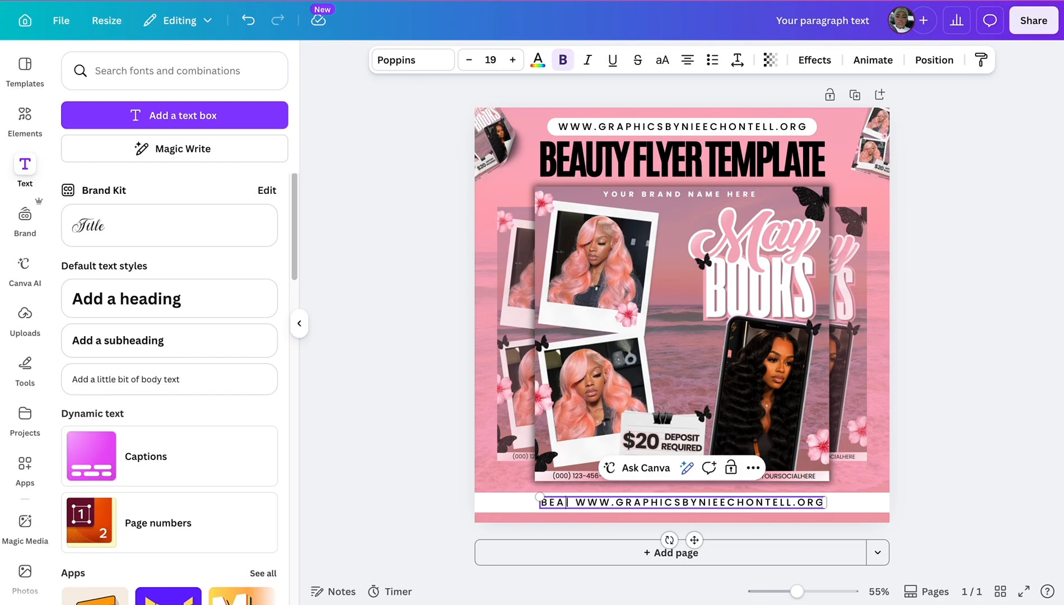
pyautogui.write('R TEMPLATE')
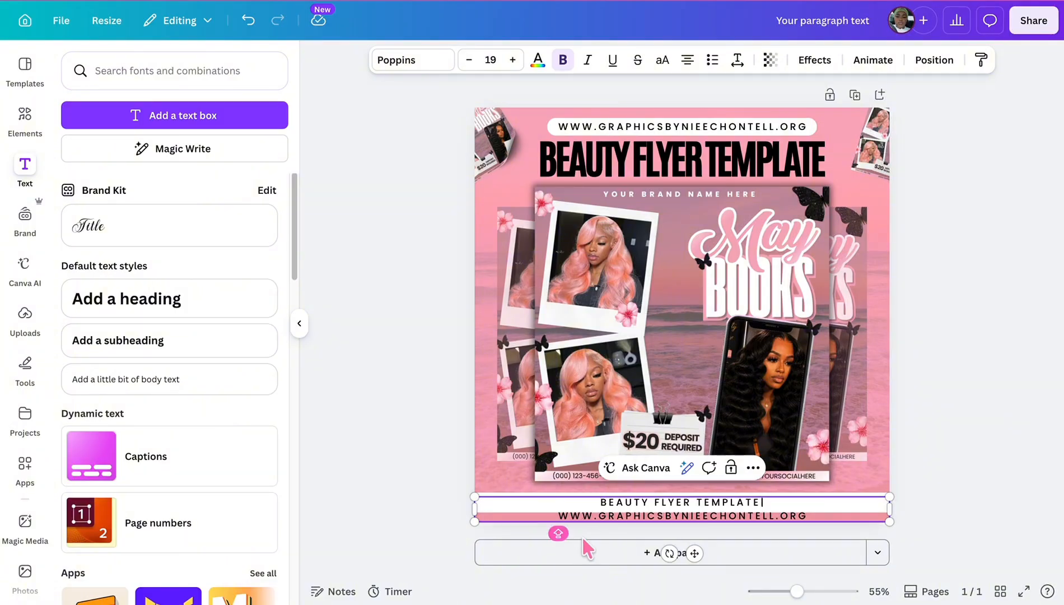
pyautogui.write('|WWW.GRAPHICSBYNIEECHONTELL.ORG')
# Step: Widen the lower text box to fit one line, reduce its font size to 17 and centre it on the white bar
pyautogui.moveTo(890, 510); pyautogui.dragTo(929, 511)
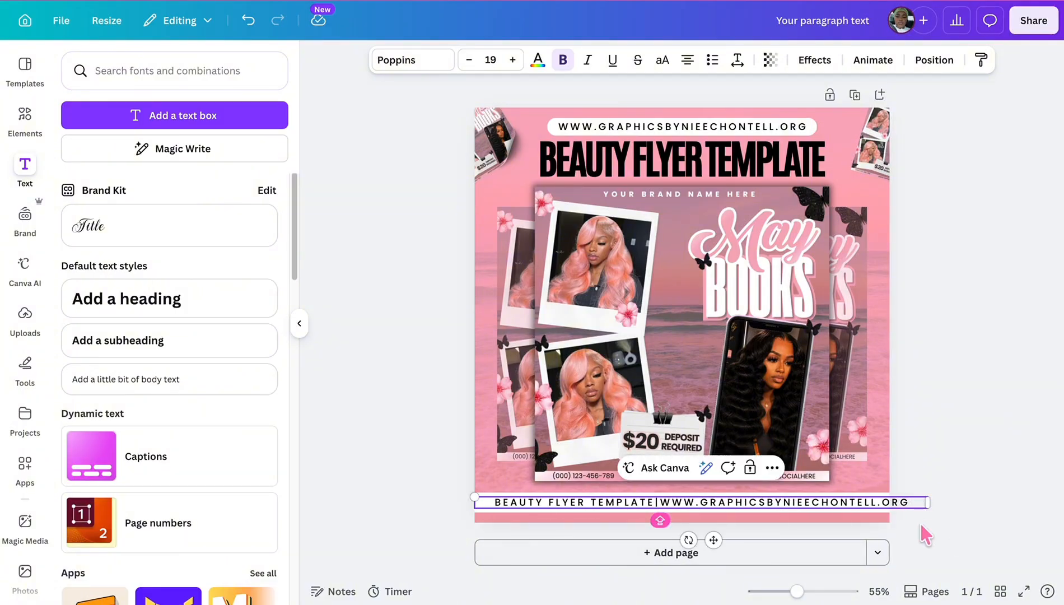
pyautogui.click(470, 59)
pyautogui.click(469, 59)
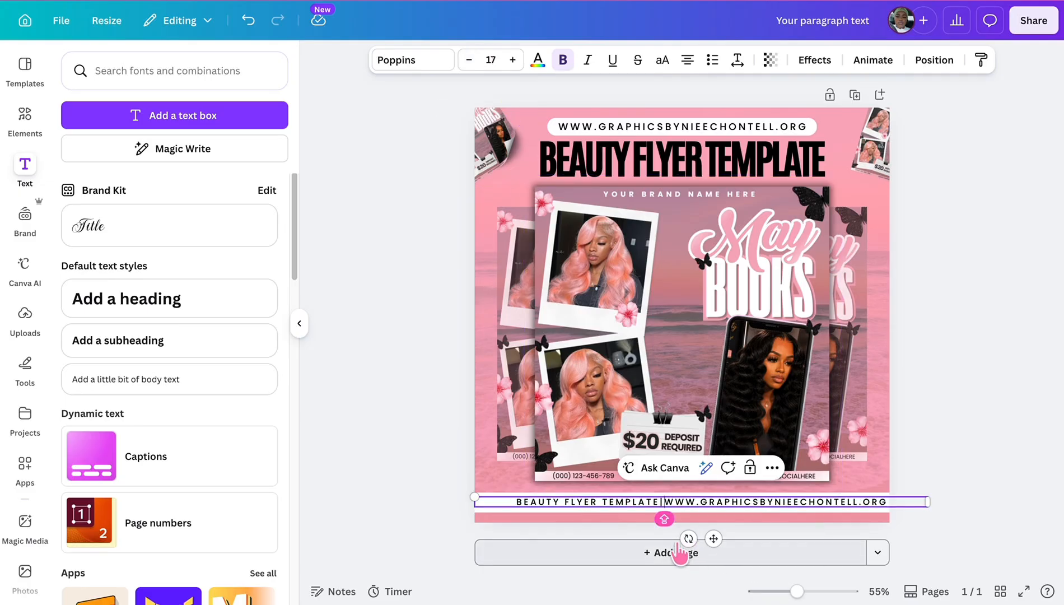
pyautogui.moveTo(714, 538); pyautogui.dragTo(691, 536)
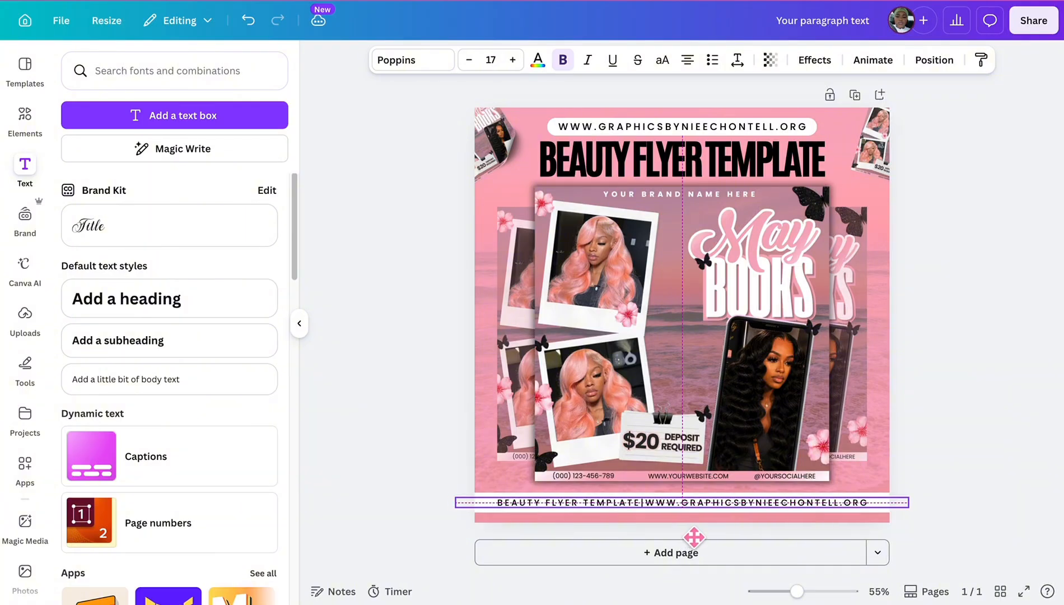
pyautogui.moveTo(694, 536); pyautogui.dragTo(694, 536)
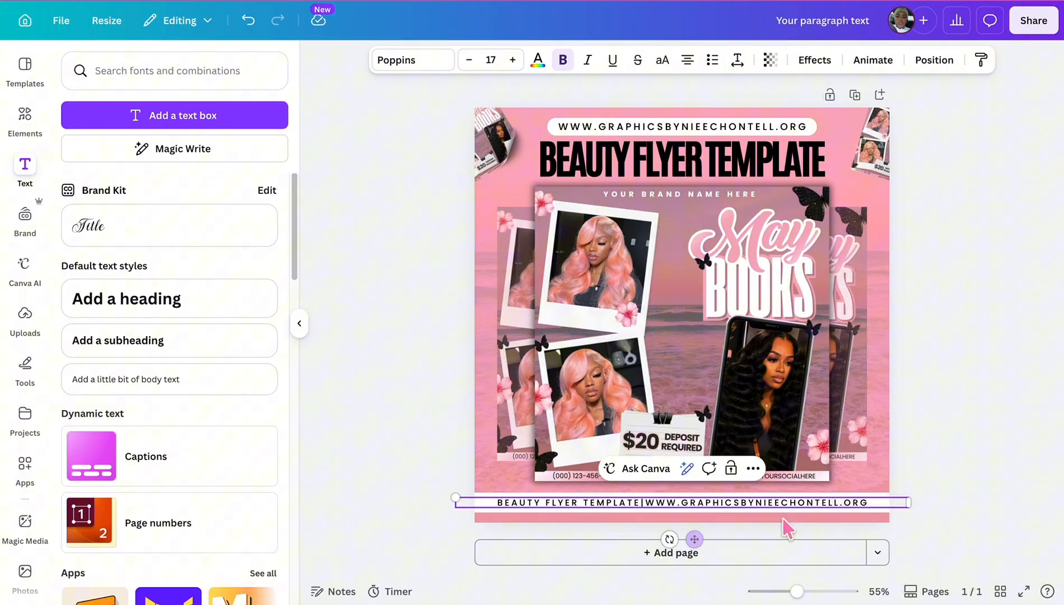
pyautogui.click(938, 404)
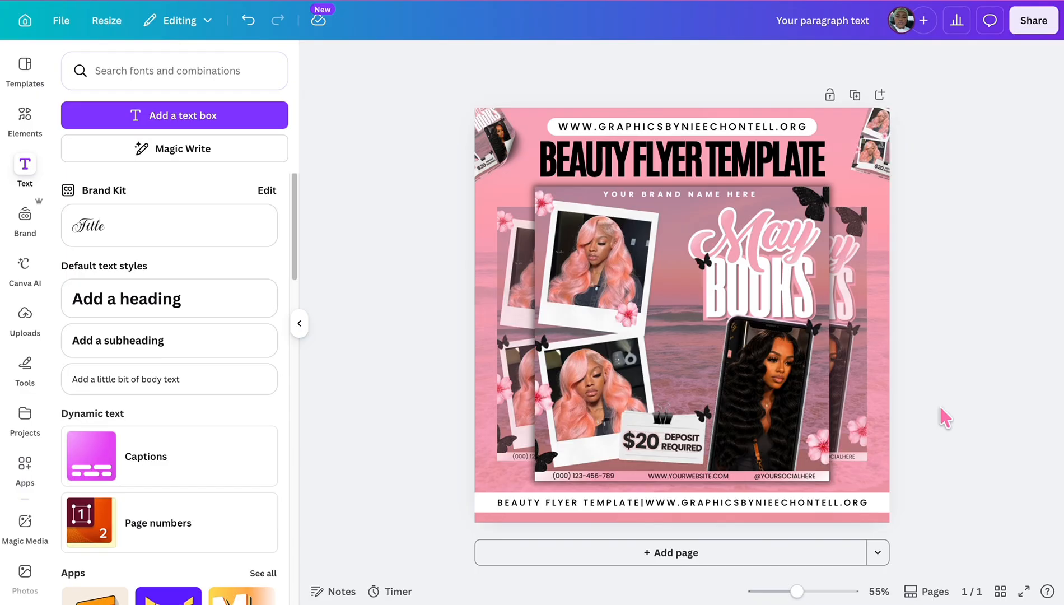